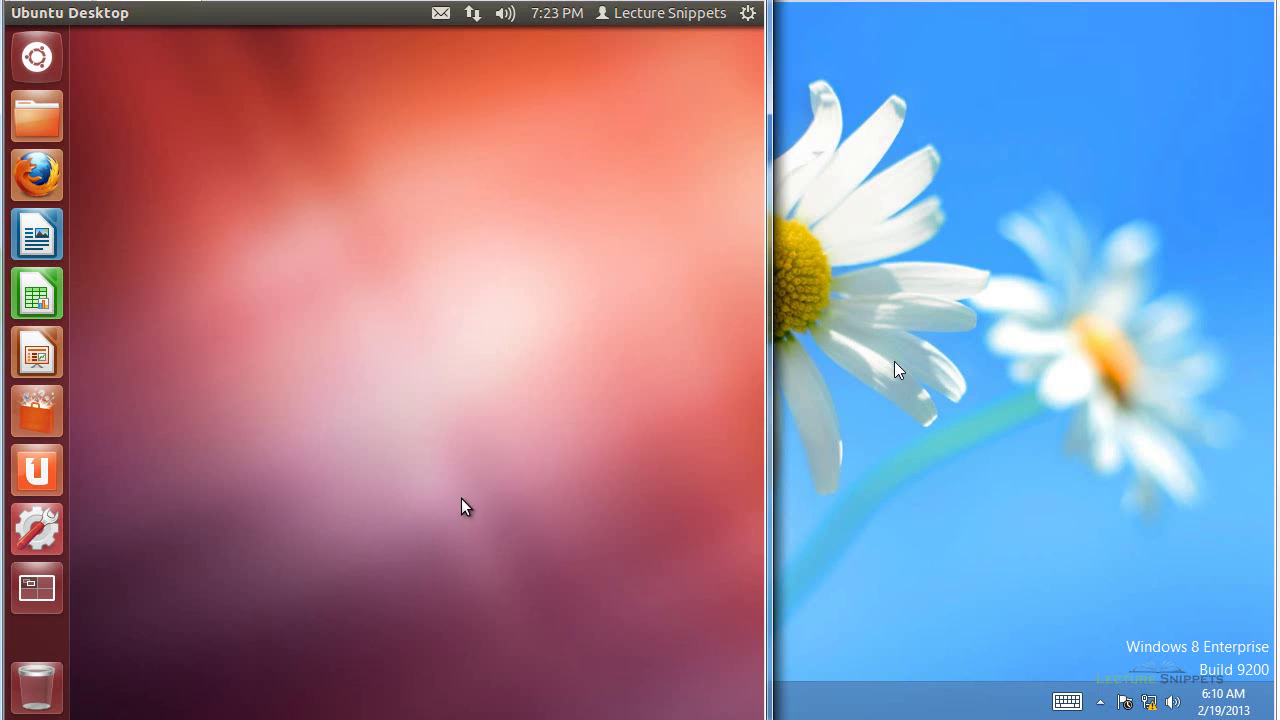
Open a Command Prompt on the Windows 8 client and run ipconfig to check its network settings
click(1088, 462)
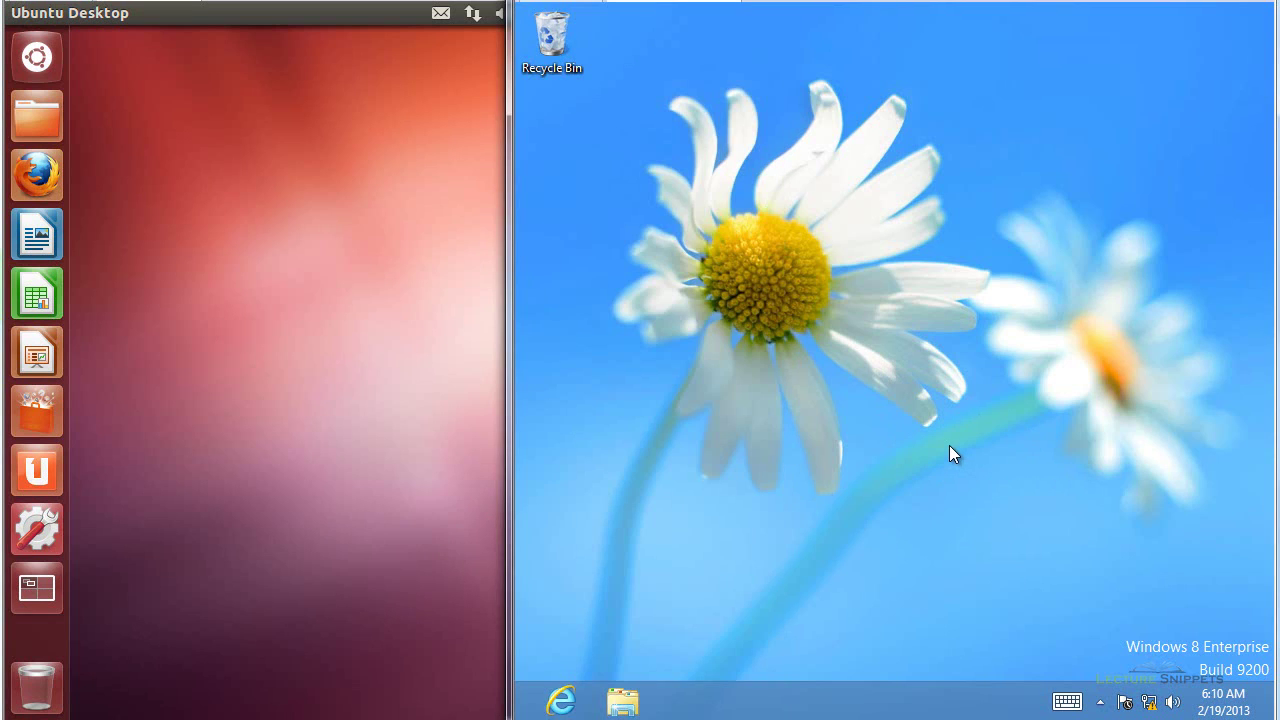
click(343, 477)
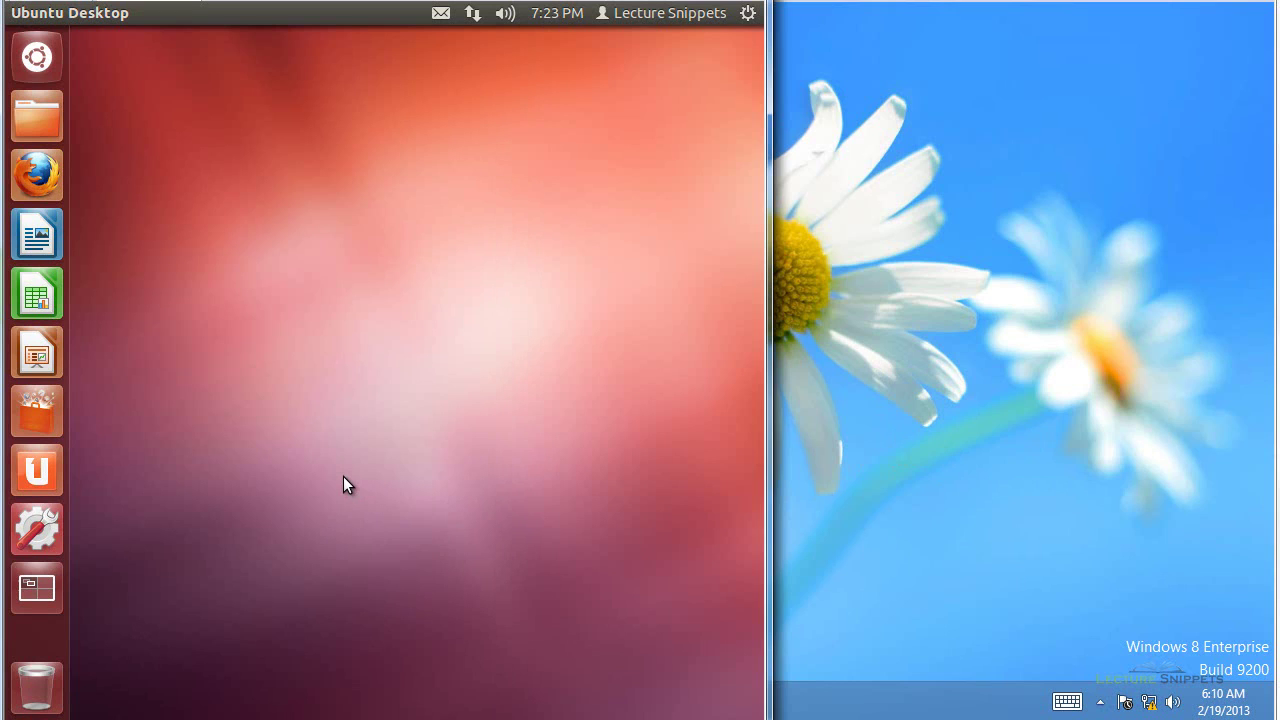
click(885, 486)
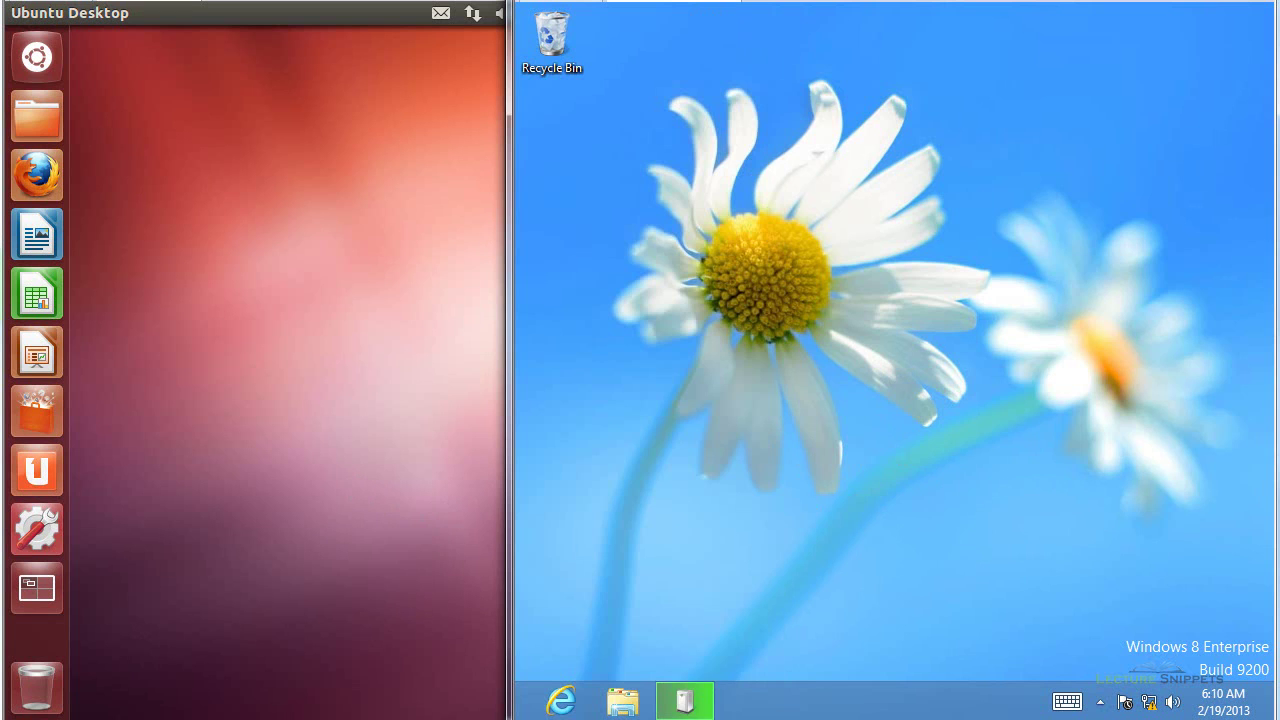
key(super)
text(cmd)
key(Return)
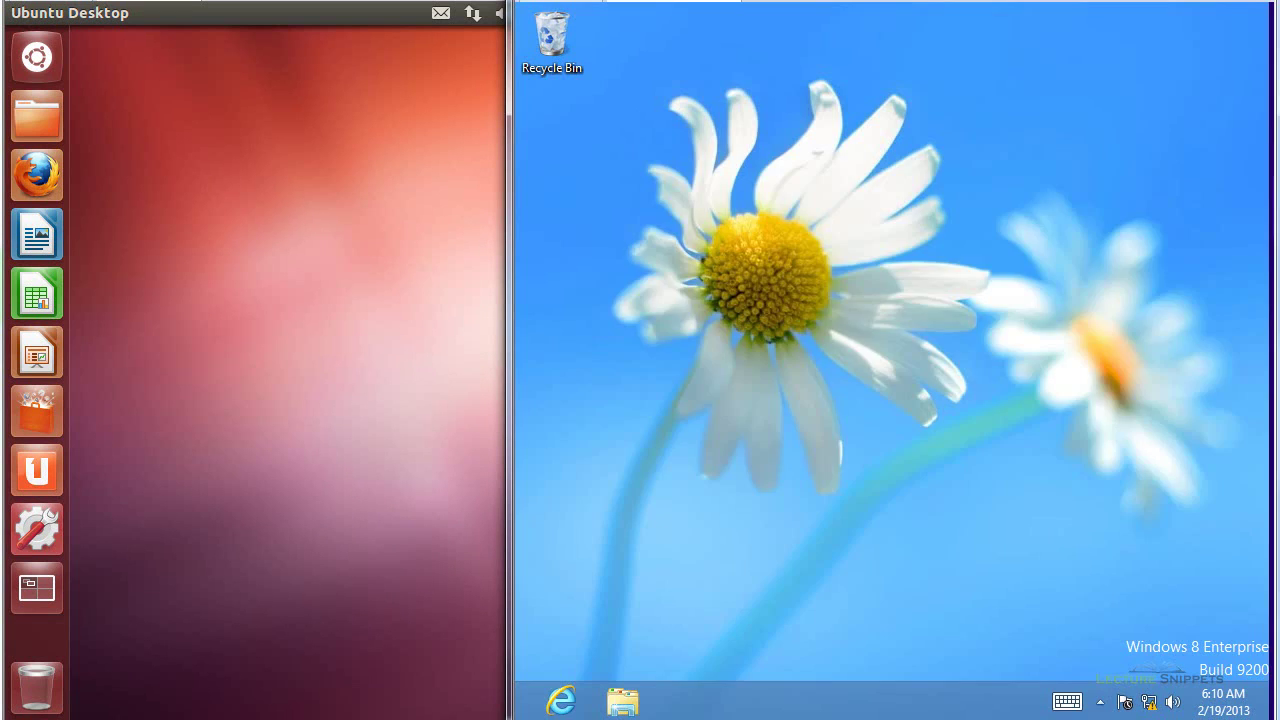
text(ipconfig)
key(Return)
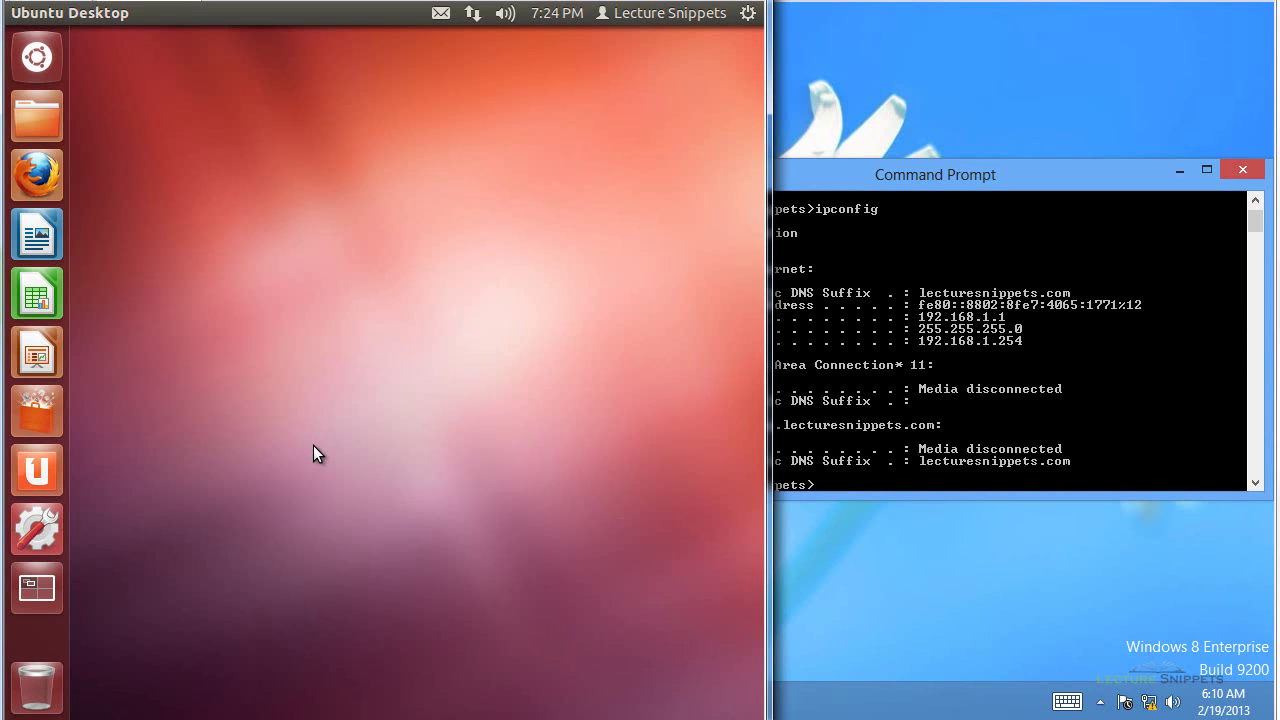
Run sudo /opt/drbl/sbin/dcs in a terminal on the Ubuntu server and enter the account password
key(ctrl+alt+t)
text(sudo /opt)
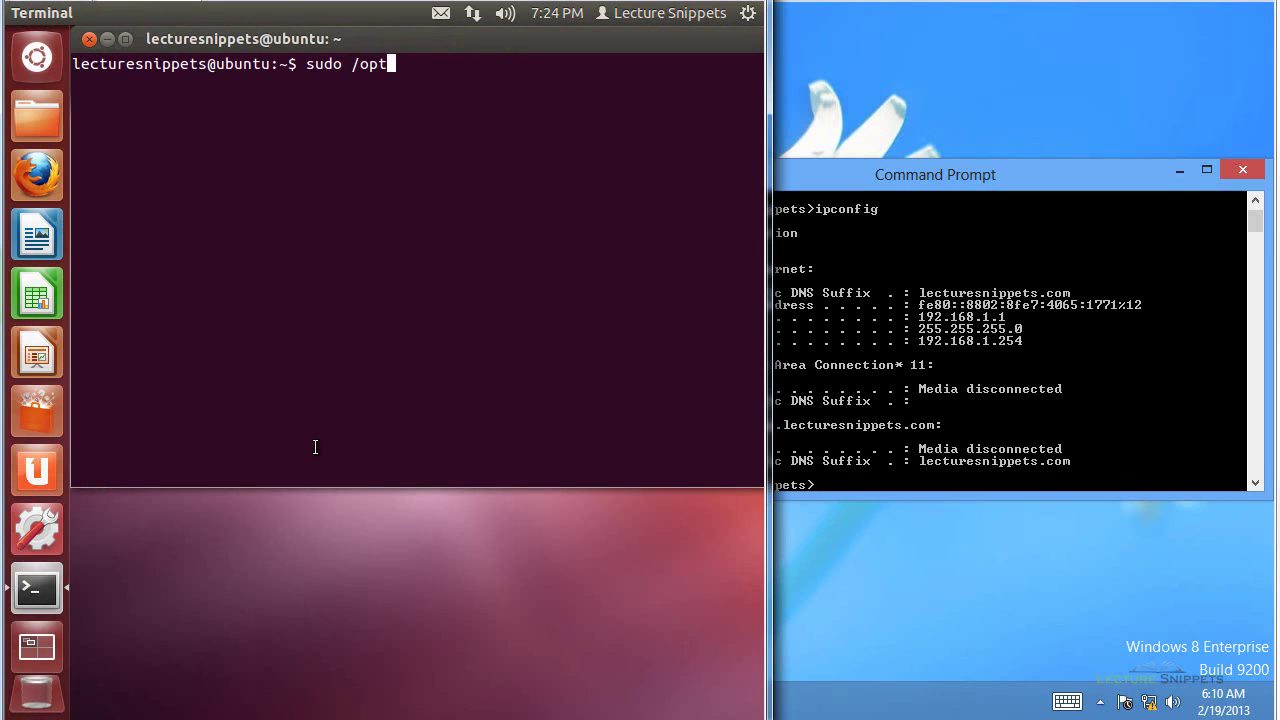
text(/drbl/sb)
key(Tab)
text(dcs)
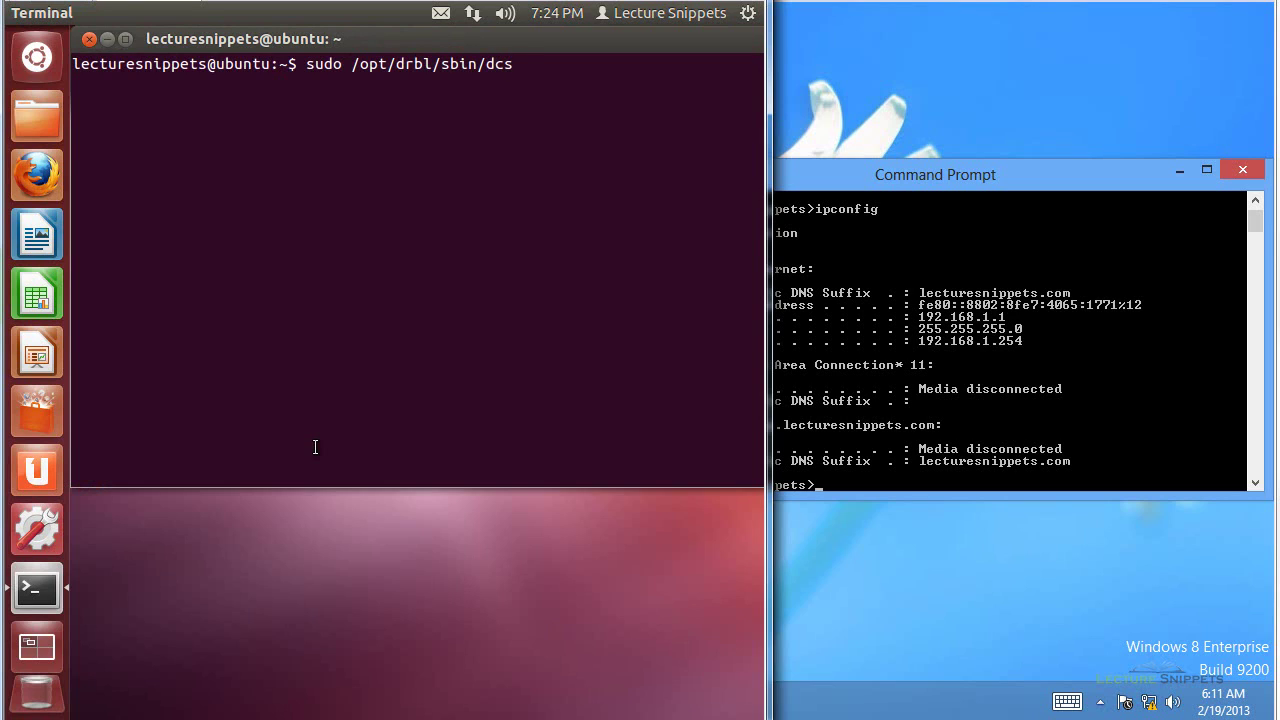
key(Return)
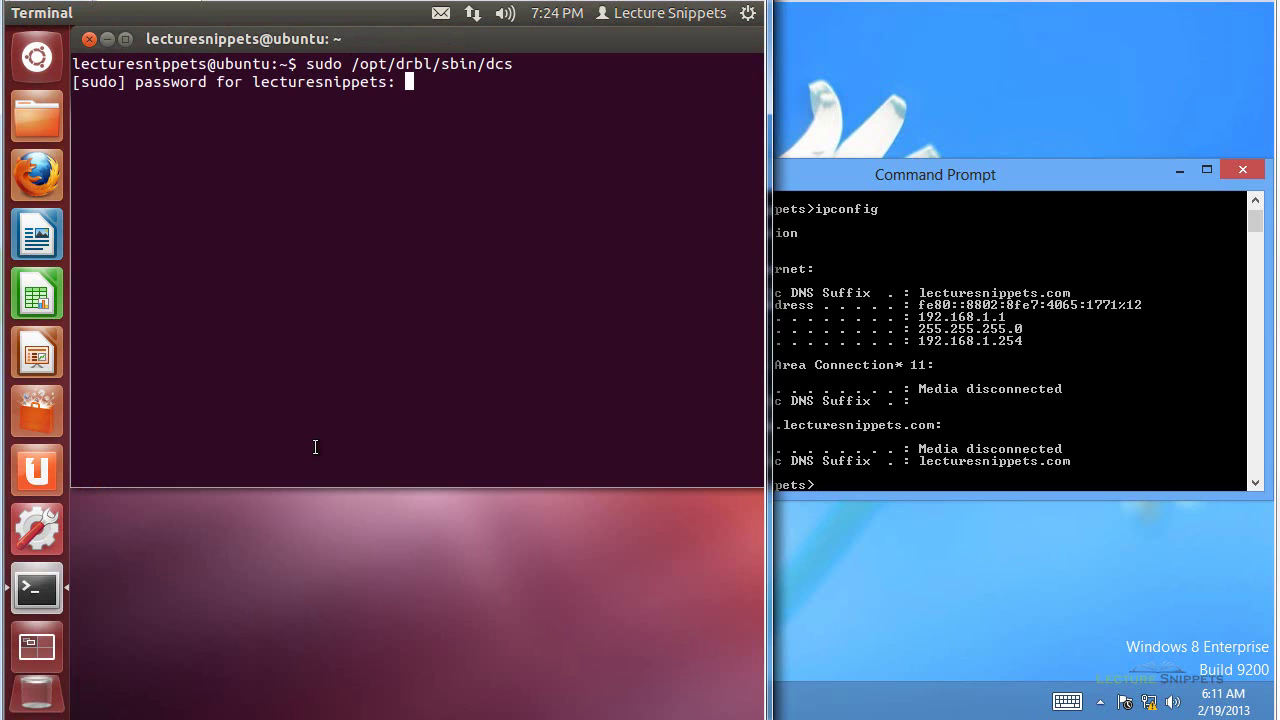
key(Return)
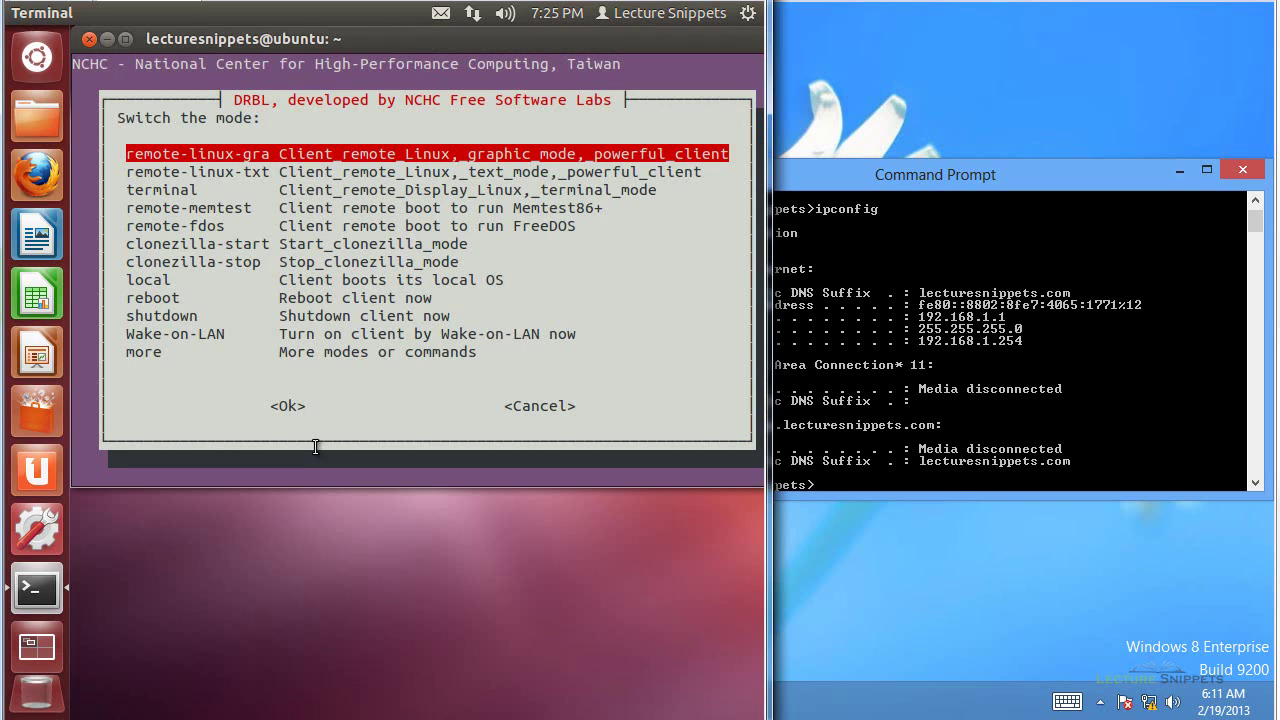
Switch the DRBL clients to clonezilla-start mode and use Beginner mode with the default options
key(Down)
key(Down)
key(Down)
key(Down)
key(Down)
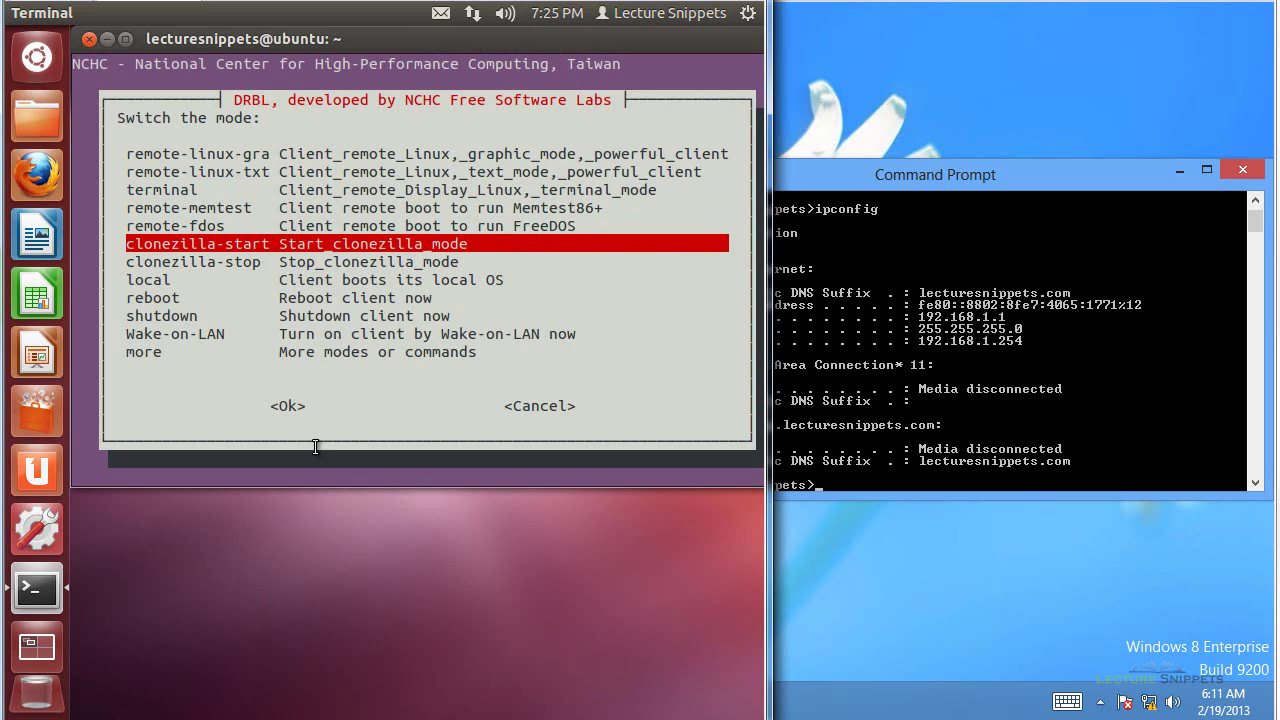
key(Return)
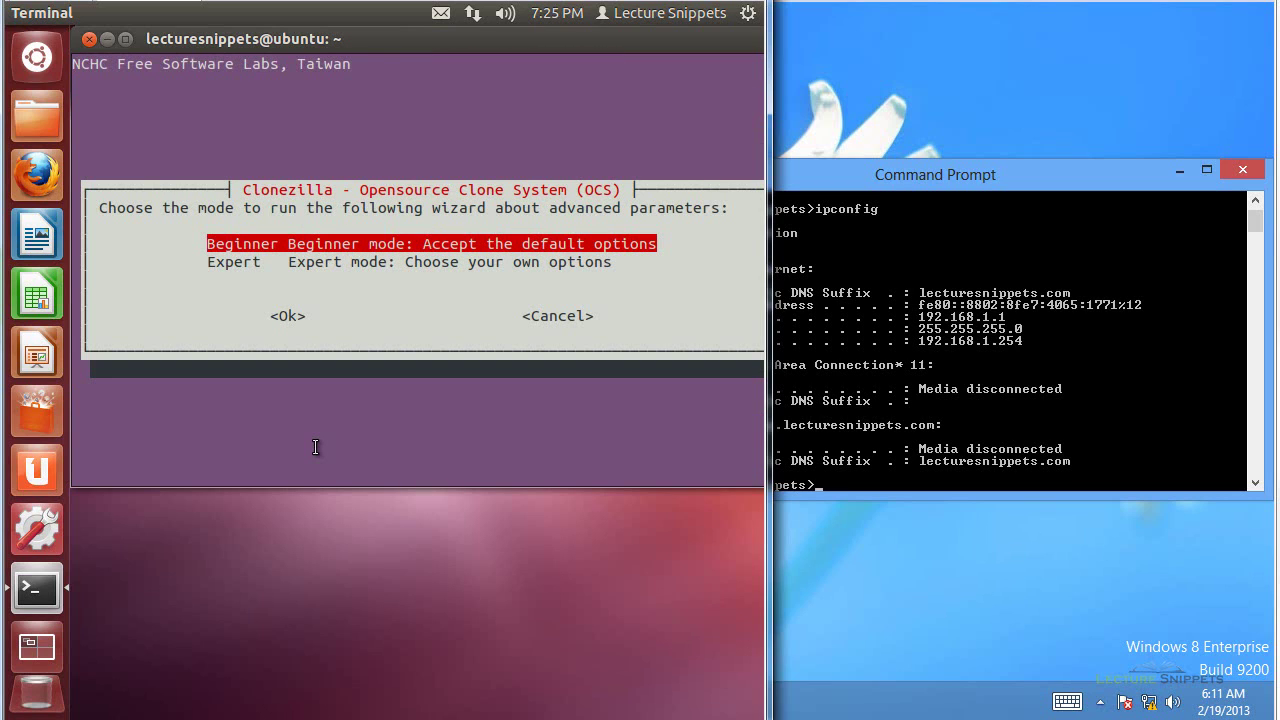
key(Return)
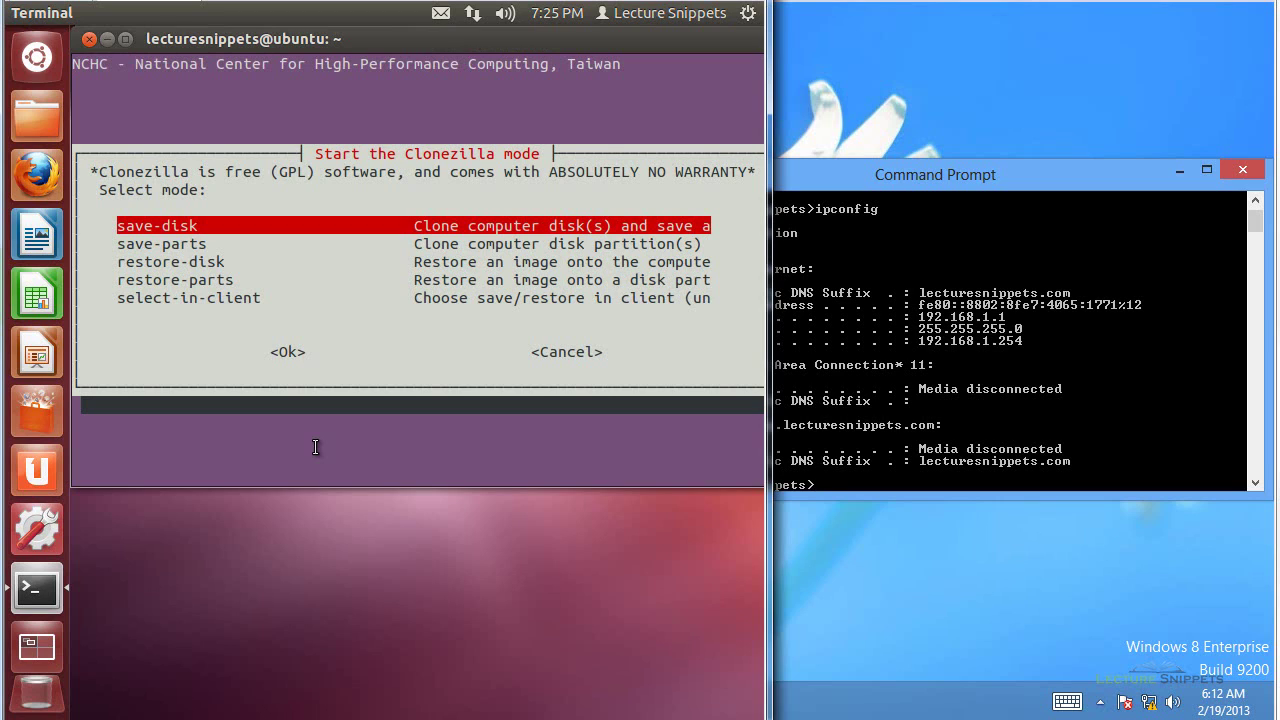
Choose select-in-client as the Clonezilla mode so that save or restore is chosen on the client
key(Down)
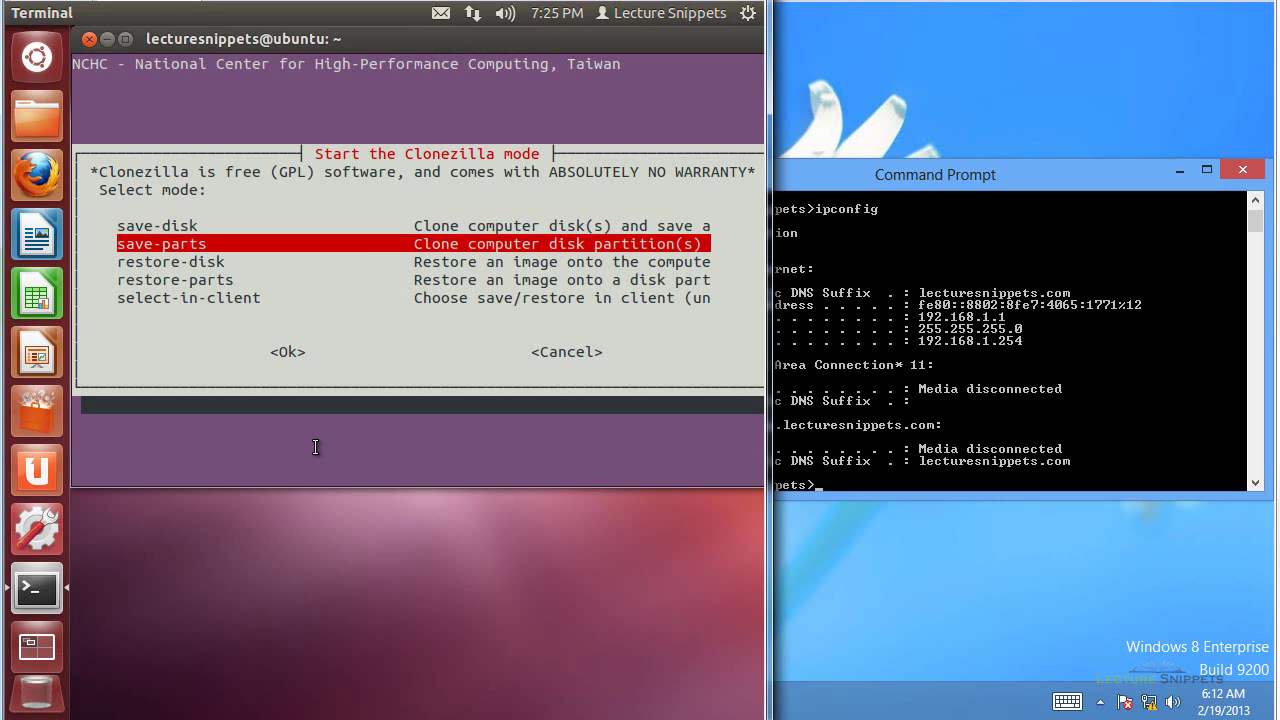
key(Down)
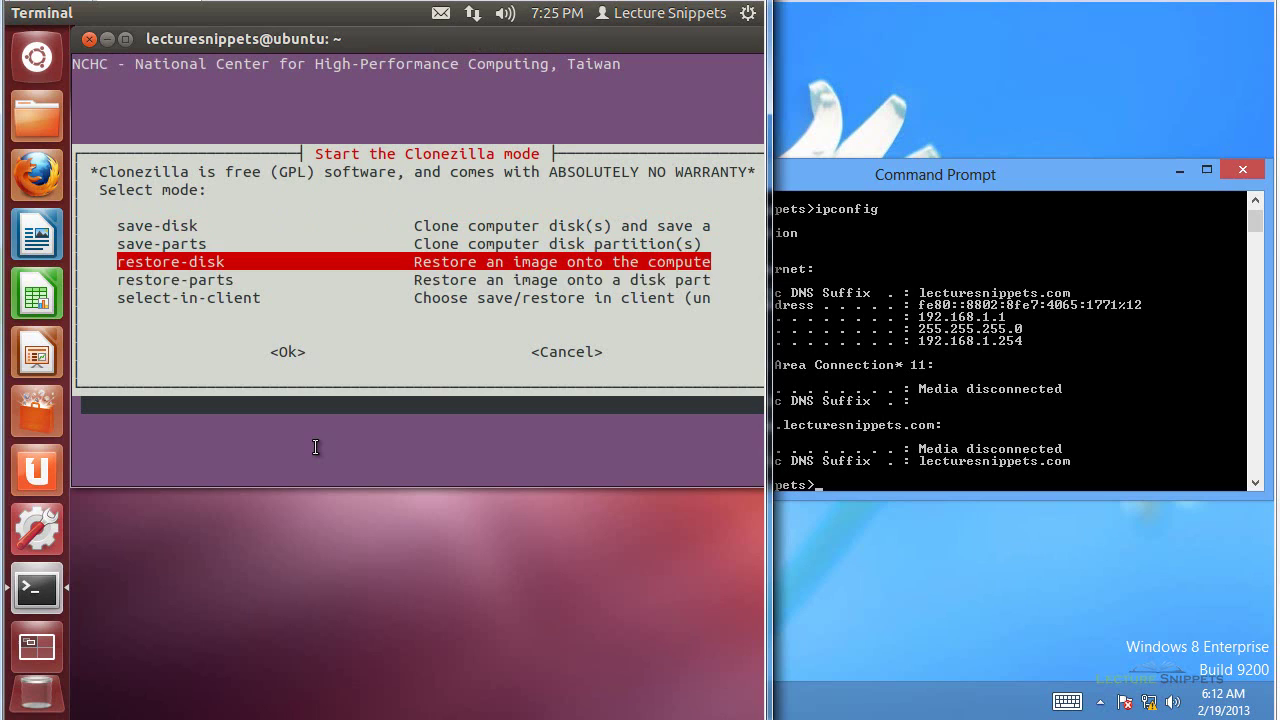
key(Down)
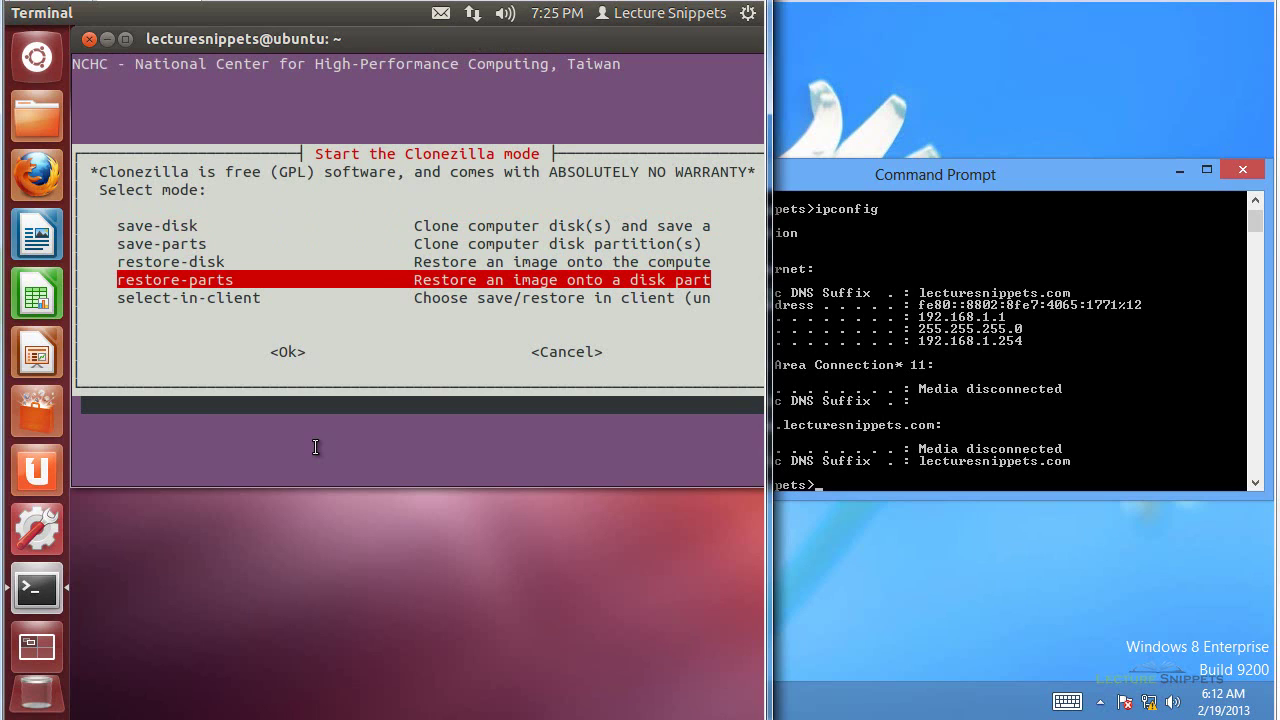
key(Down)
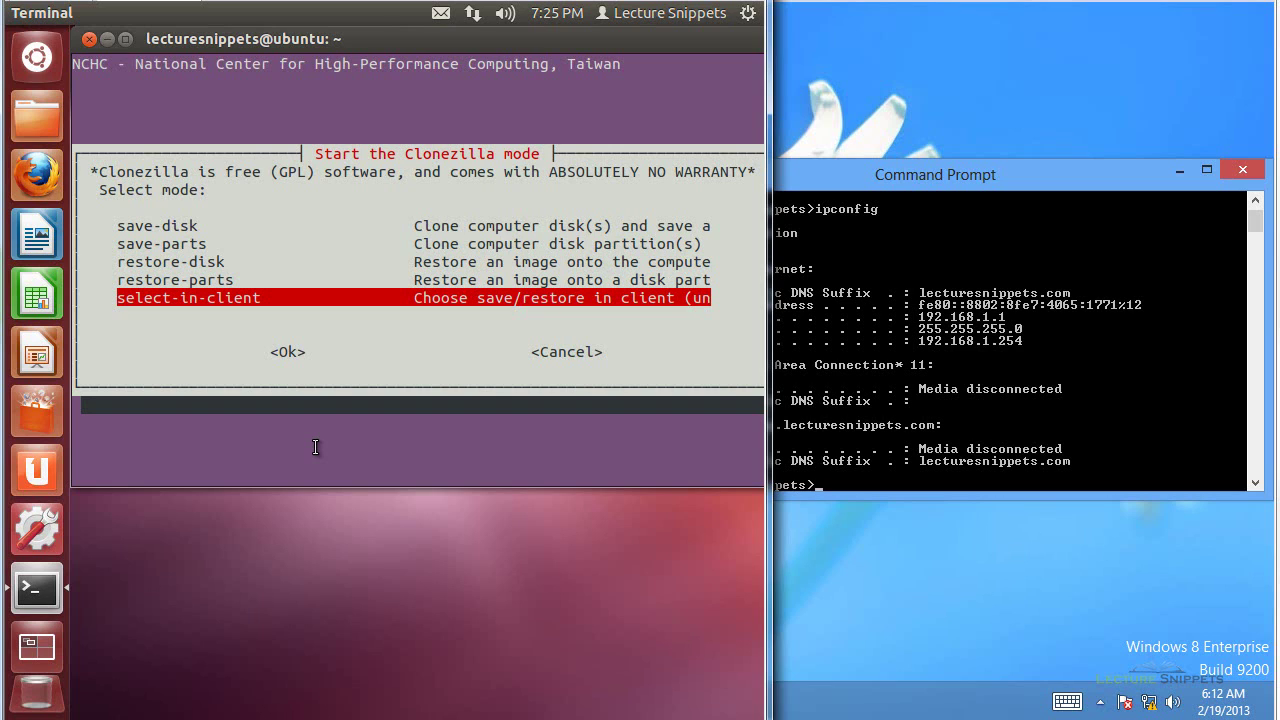
key(Return)
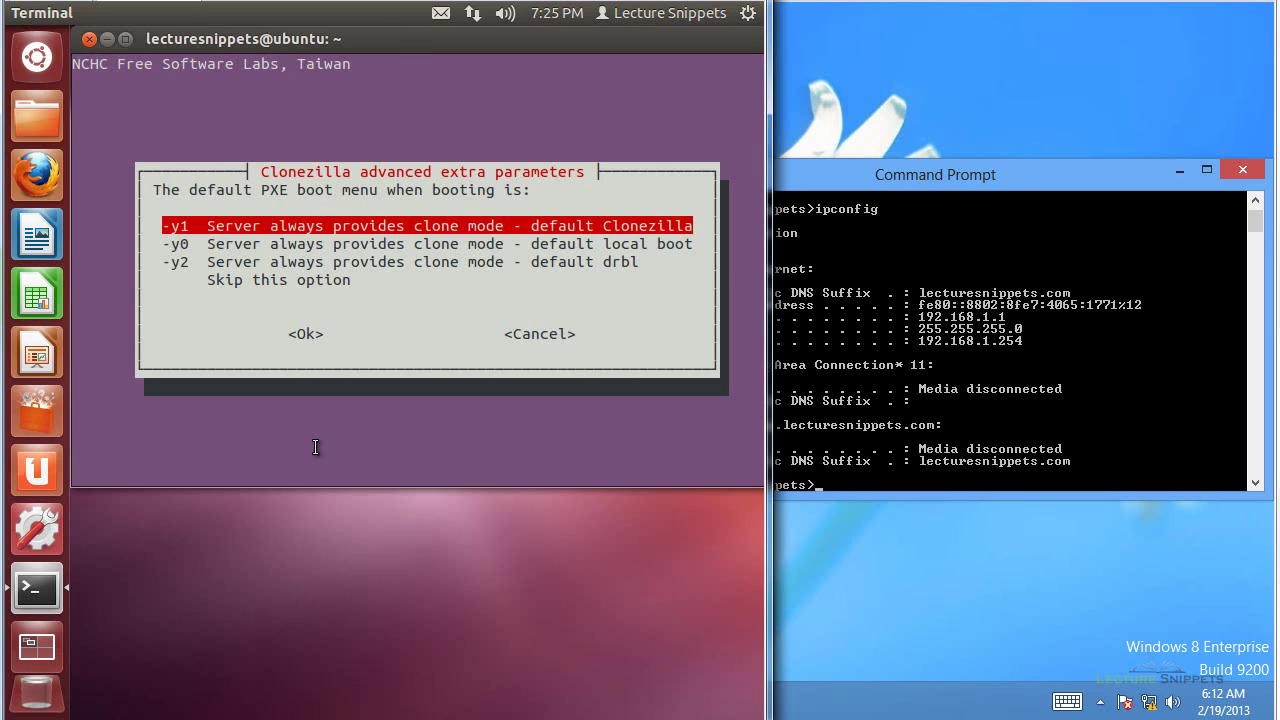
Set the default PXE boot menu to -y1 (default Clonezilla) and the action after cloning to -p poweroff
key(Return)
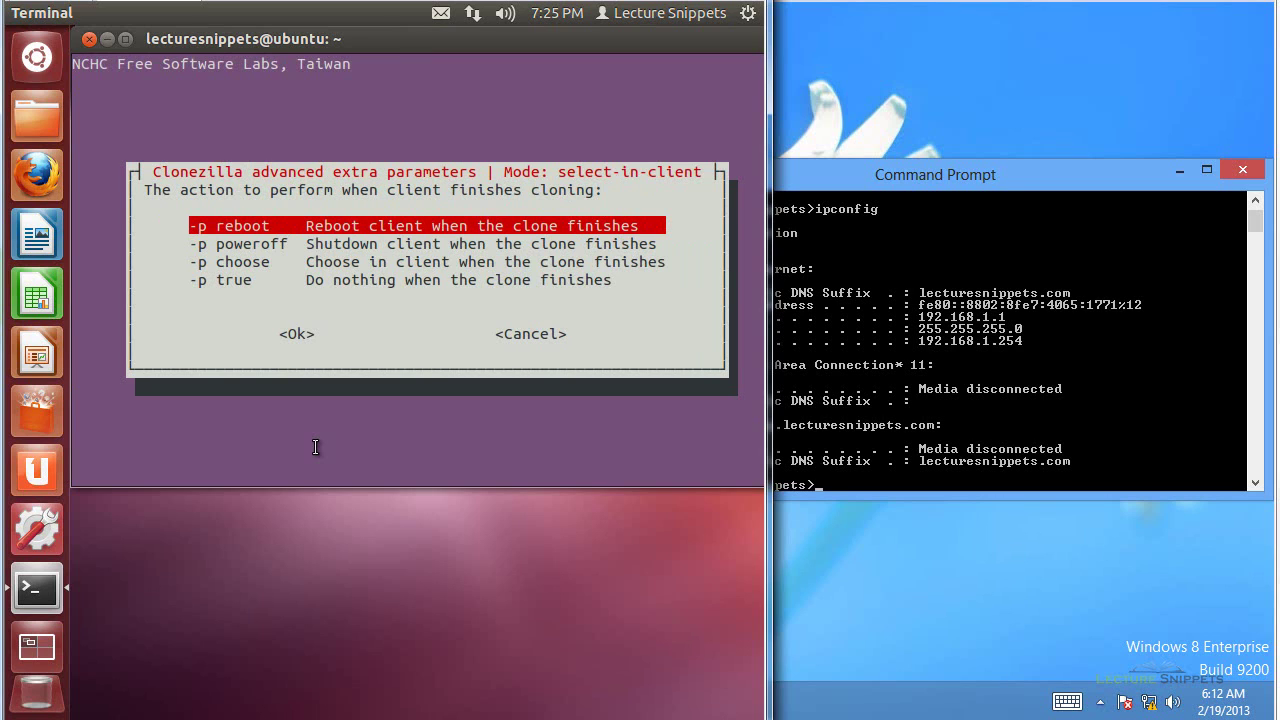
key(Down)
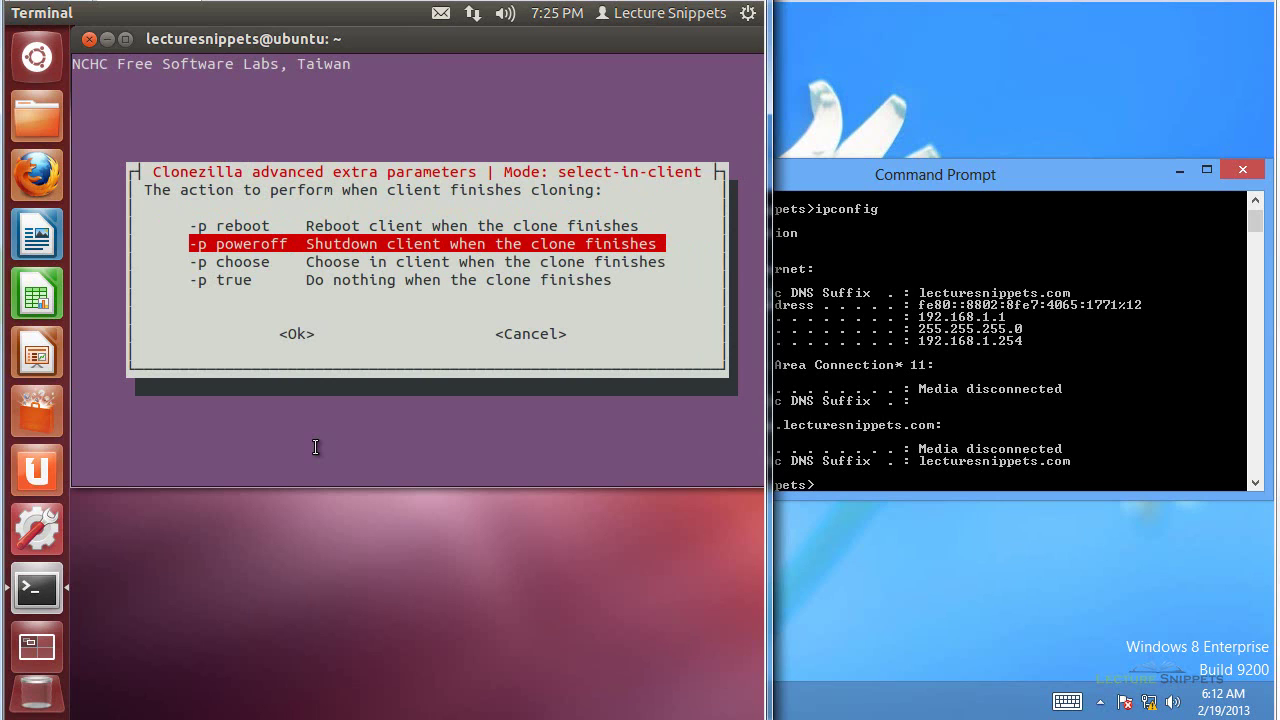
key(Return)
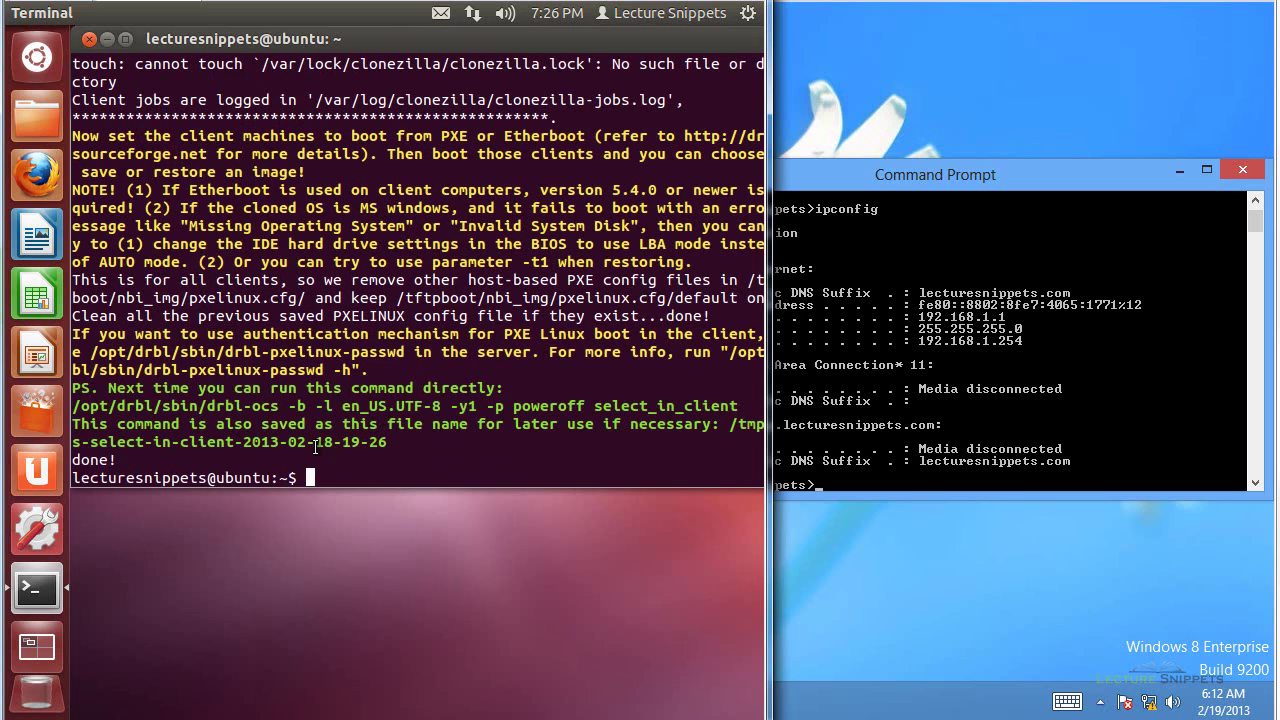
Close the Command Prompt on the Windows 8 client and restart that machine
click(950, 195)
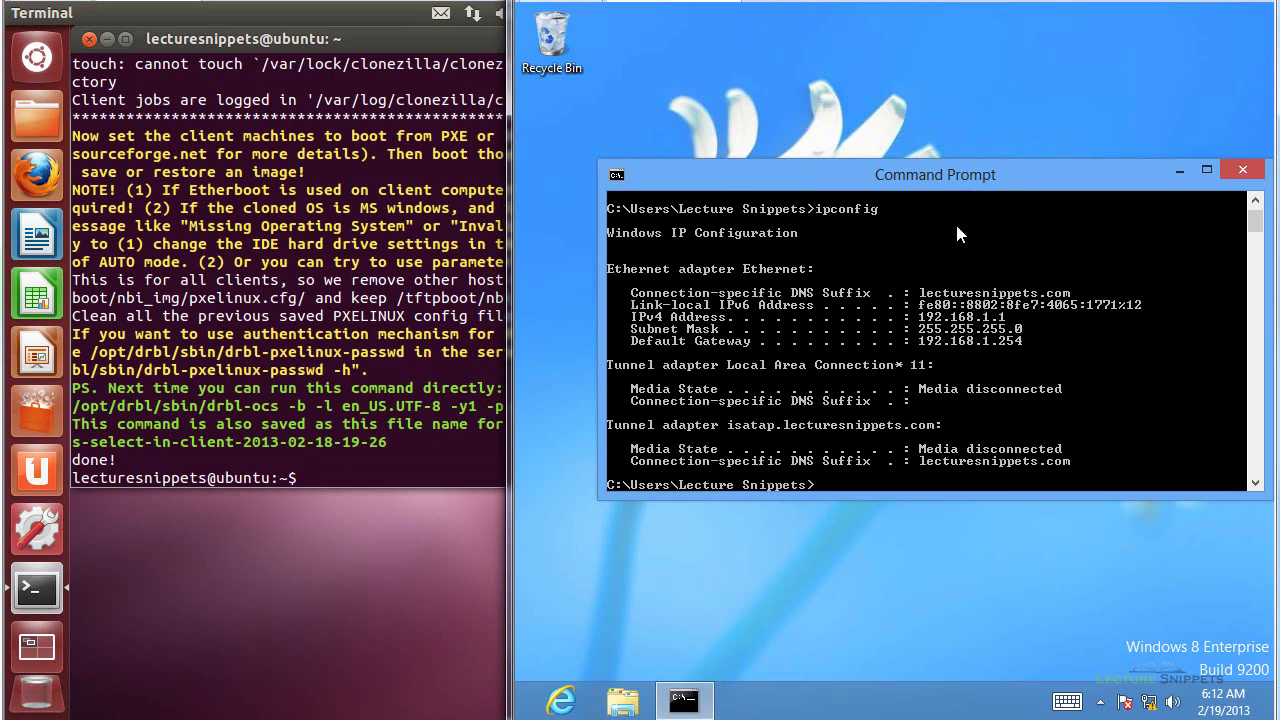
click(1228, 174)
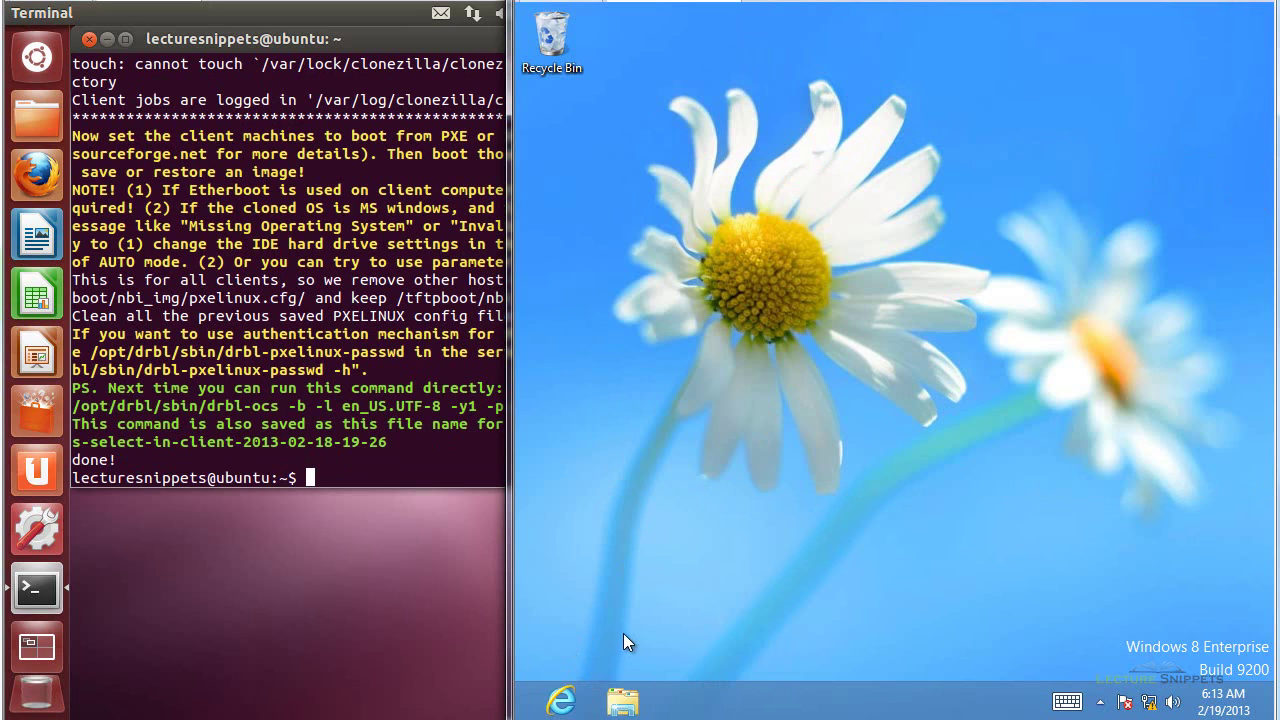
mouse_move(1278, 2)
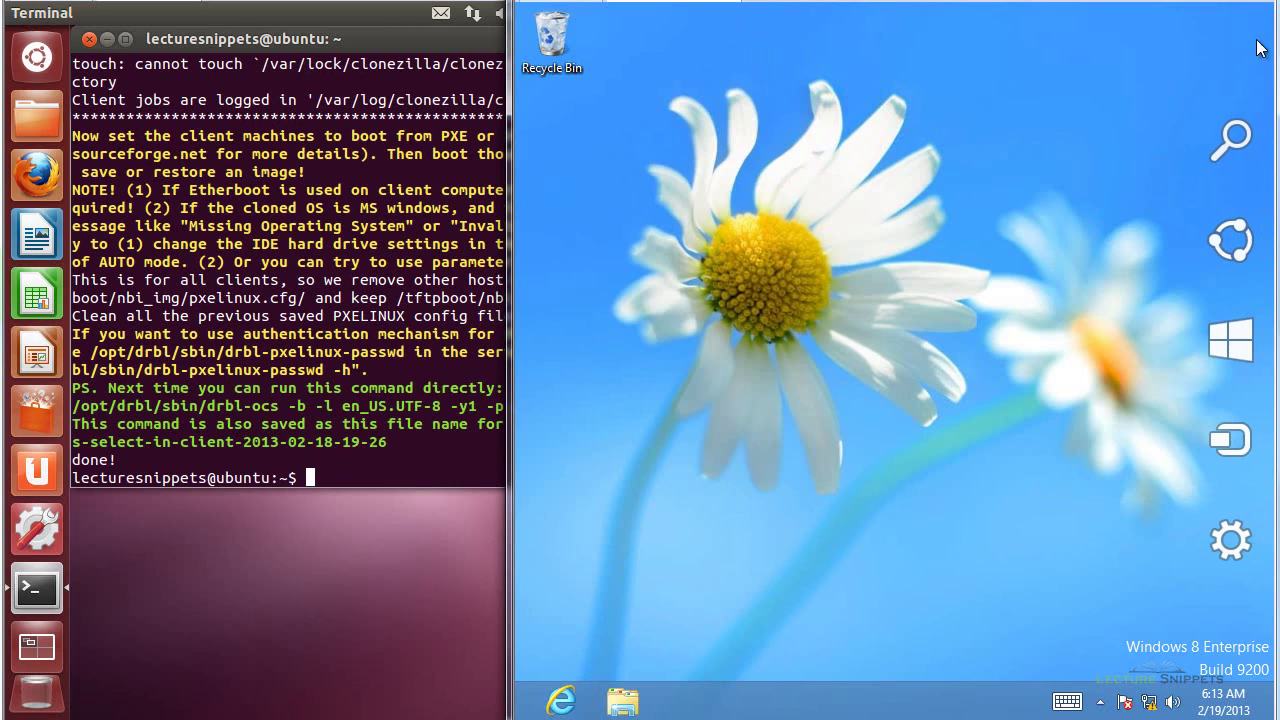
click(1227, 540)
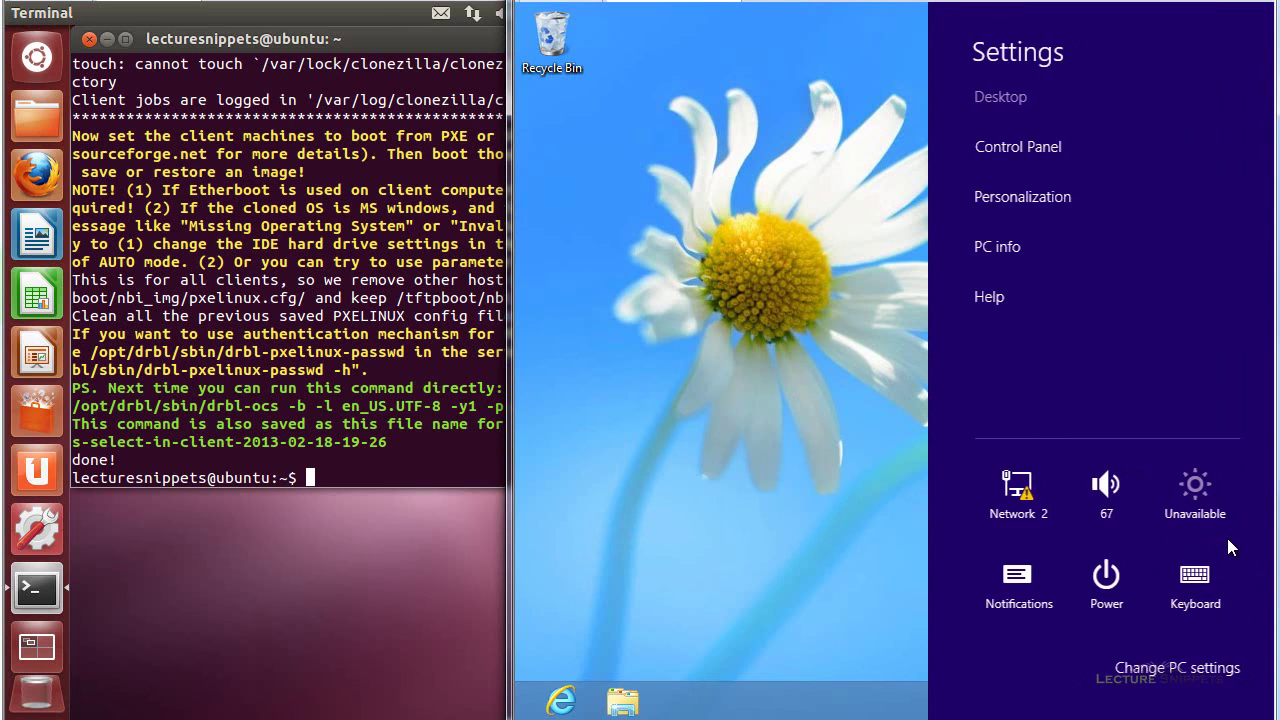
click(1106, 582)
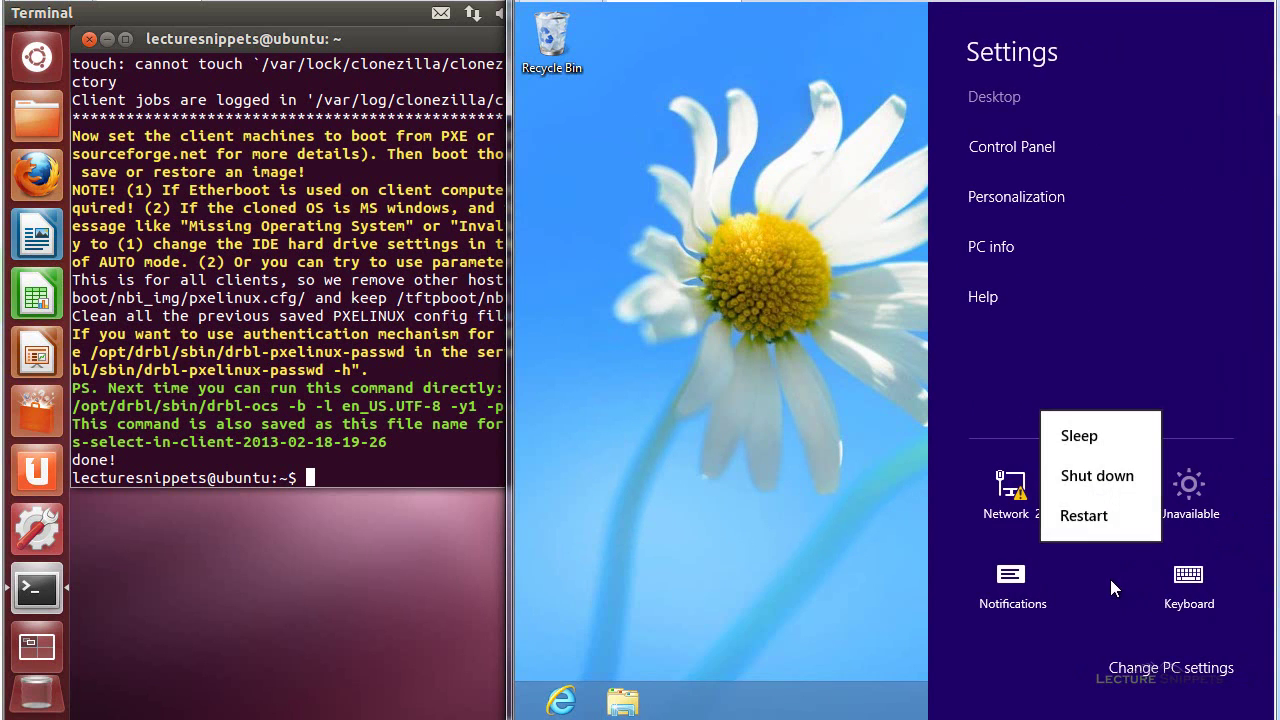
click(1084, 516)
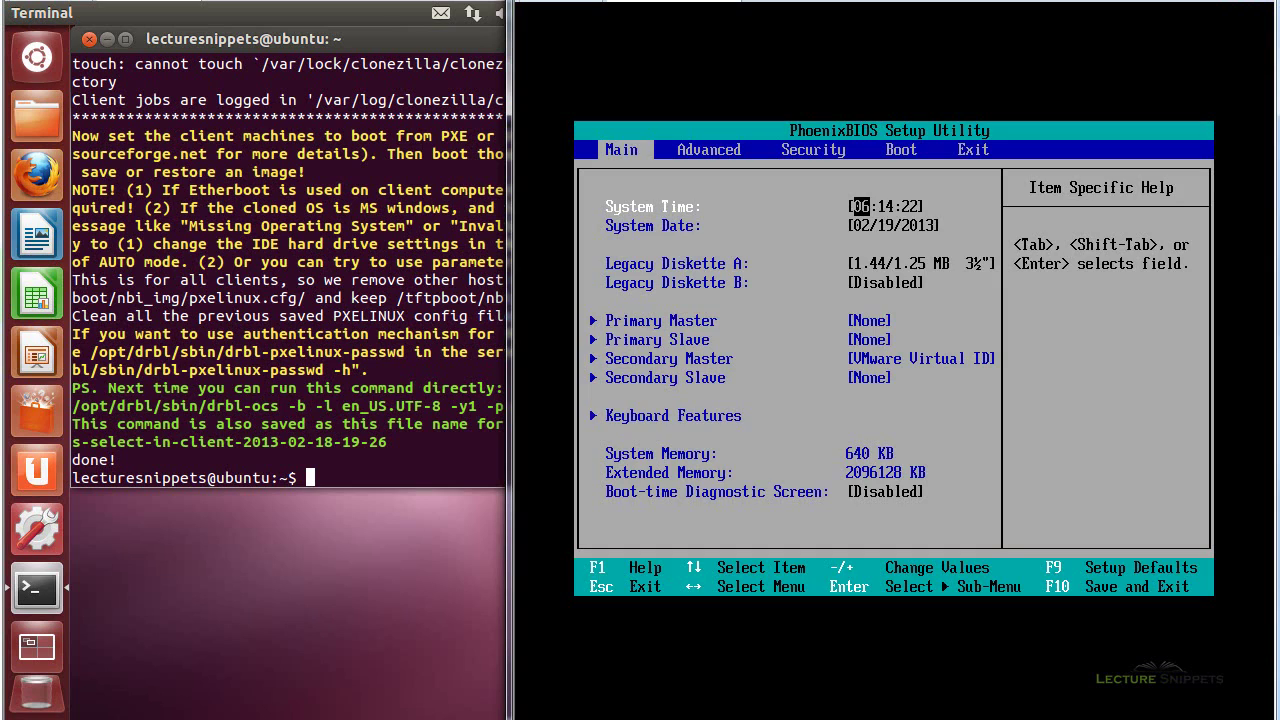
Move Network boot from Intel E1000e to the top of the BIOS boot order, then save and exit the setup
key(Right)
key(Right)
key(Right)
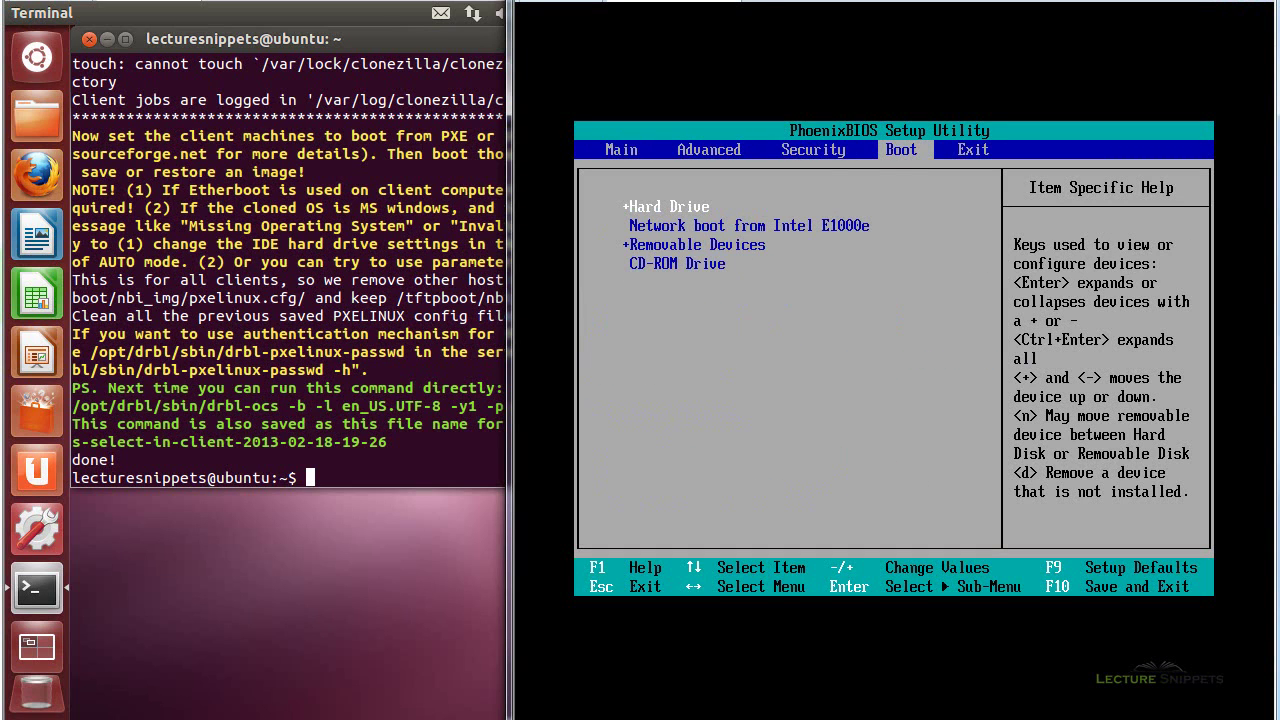
key(Down)
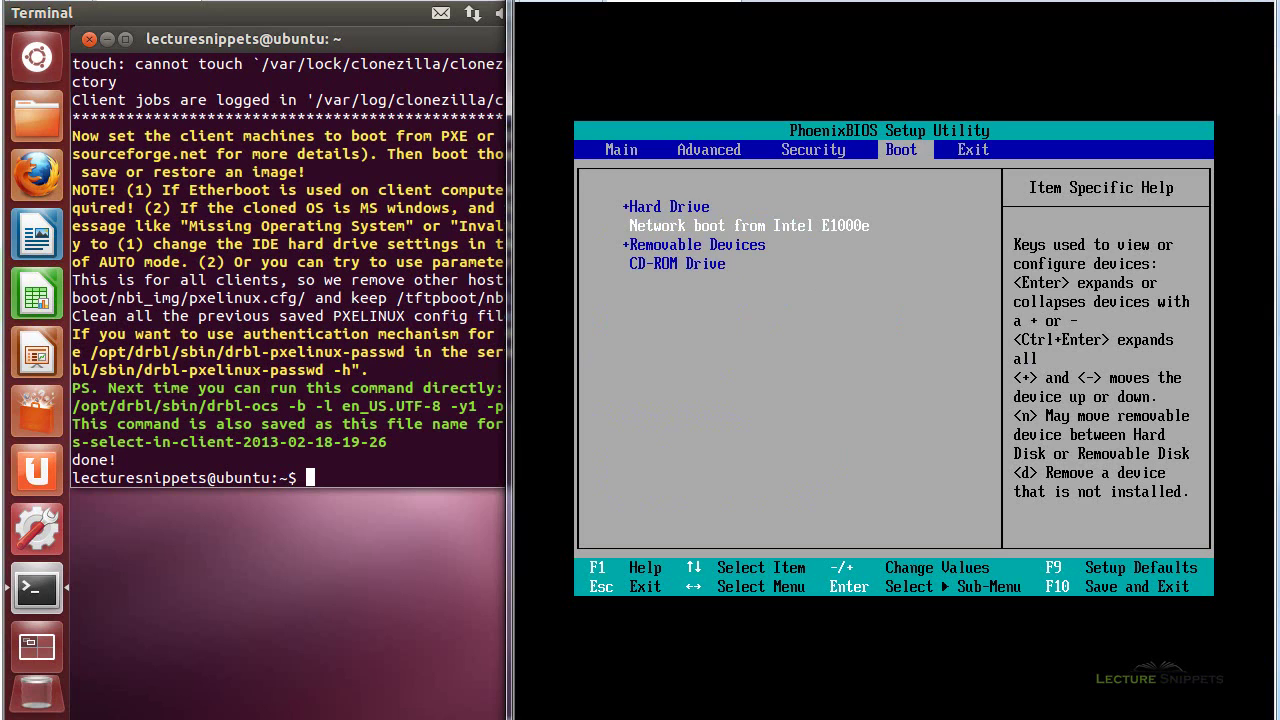
key(plus)
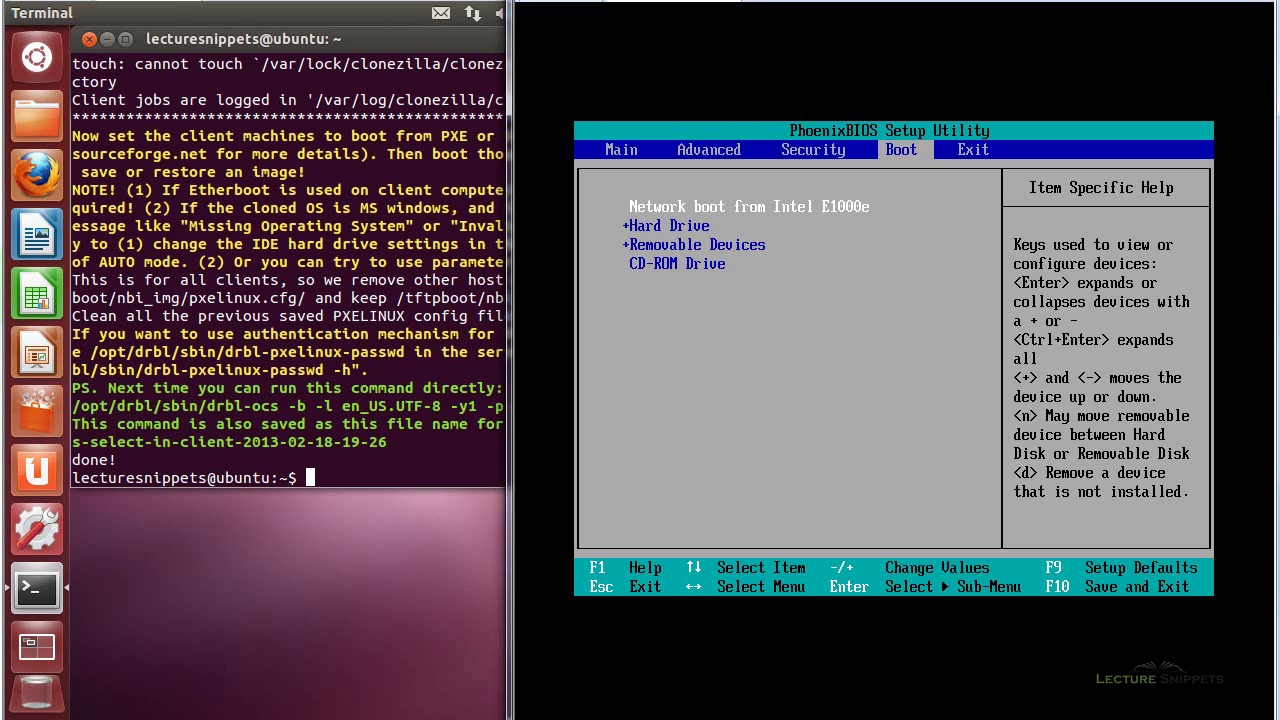
key(F10)
key(Return)
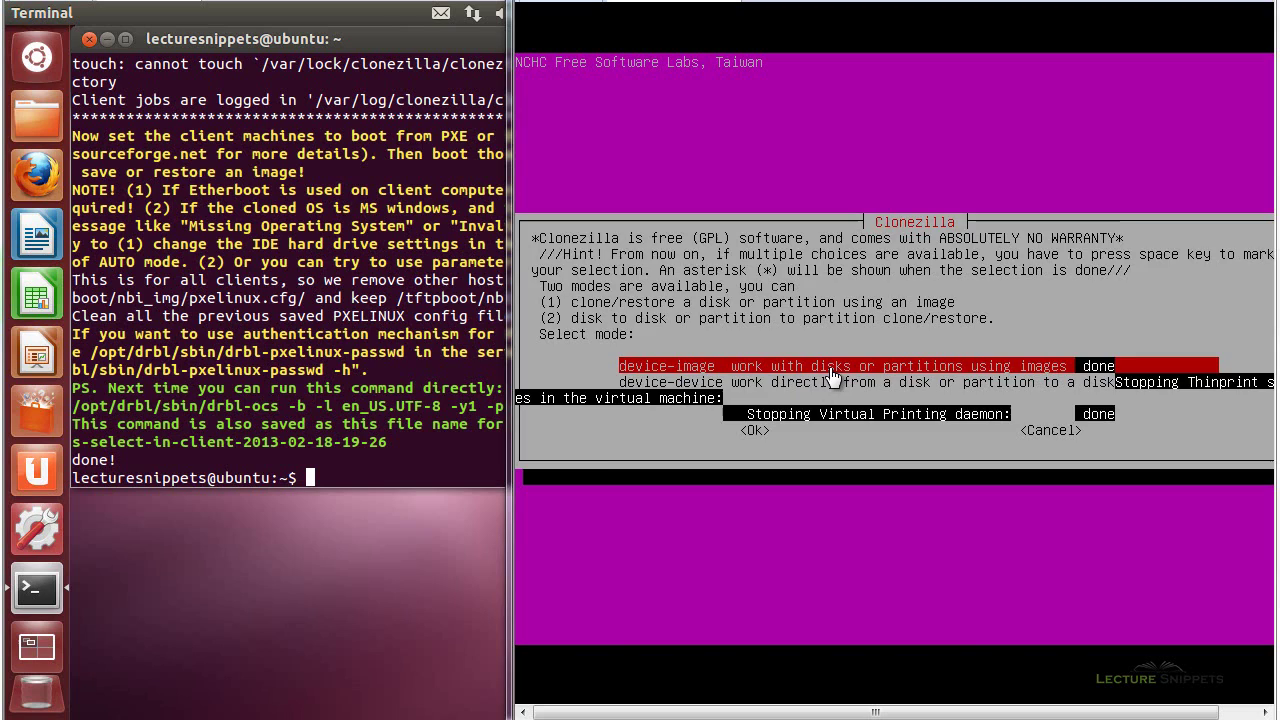
key(Return)
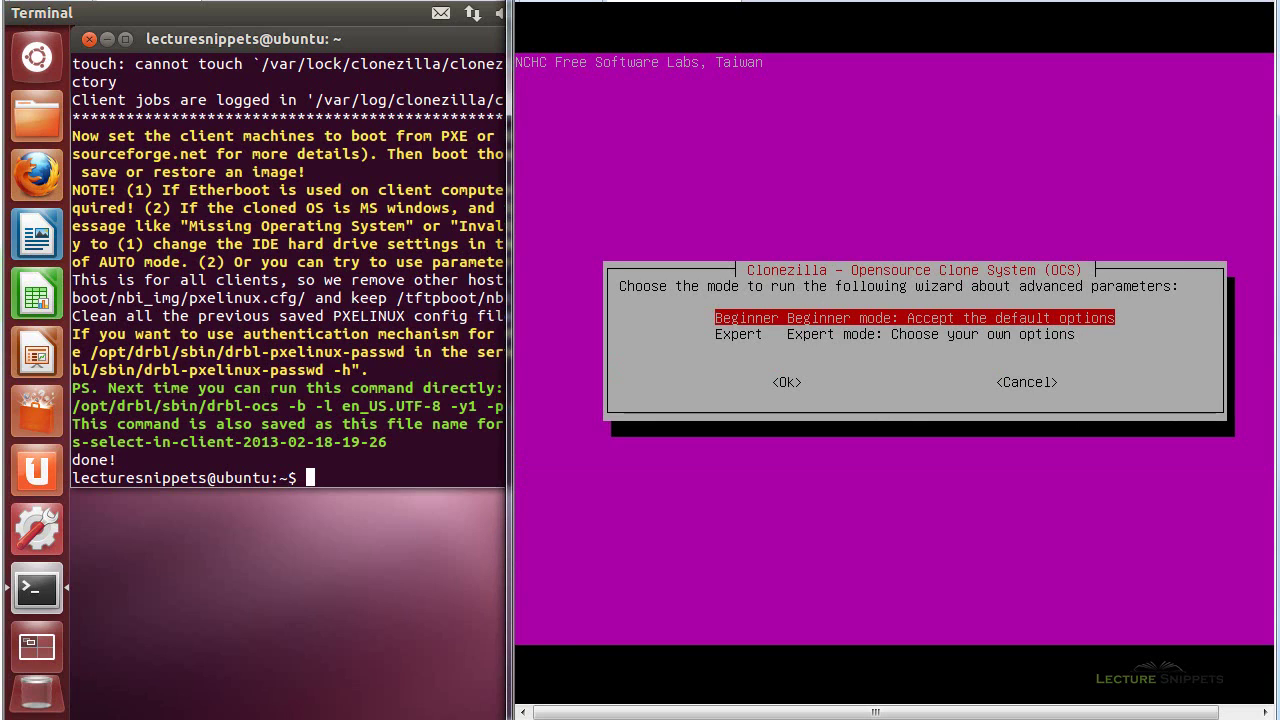
key(Return)
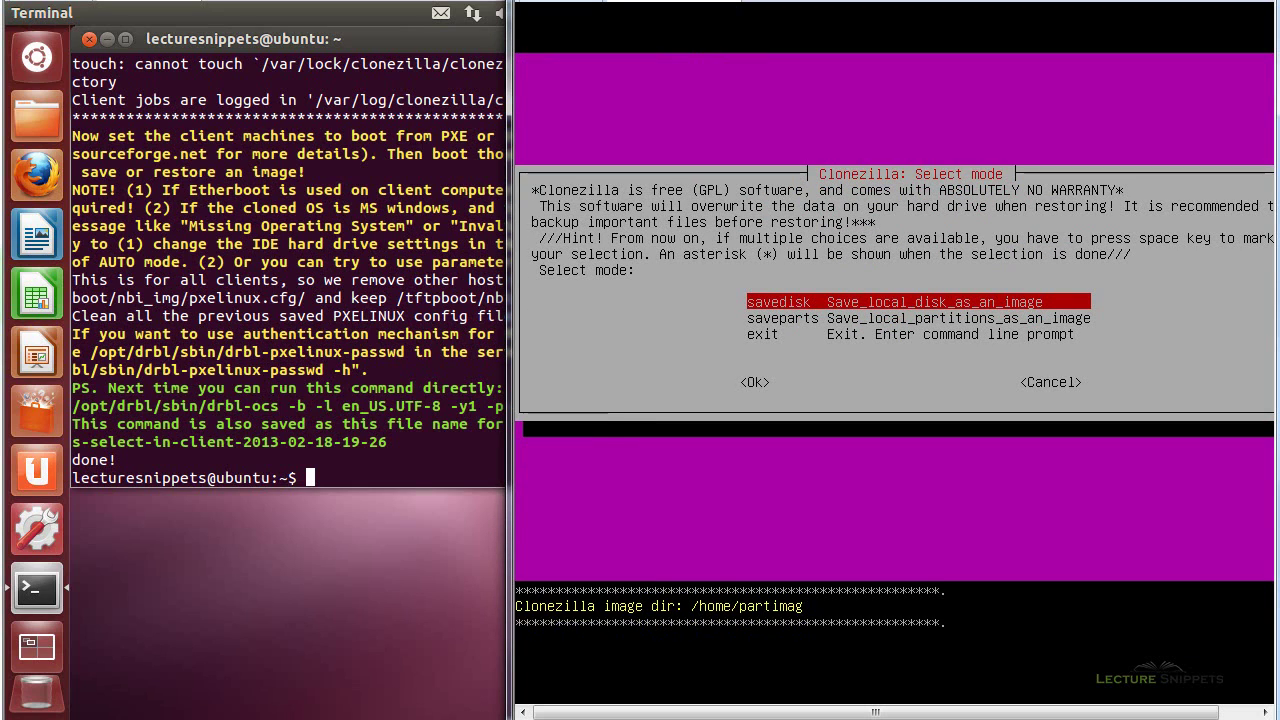
key(Return)
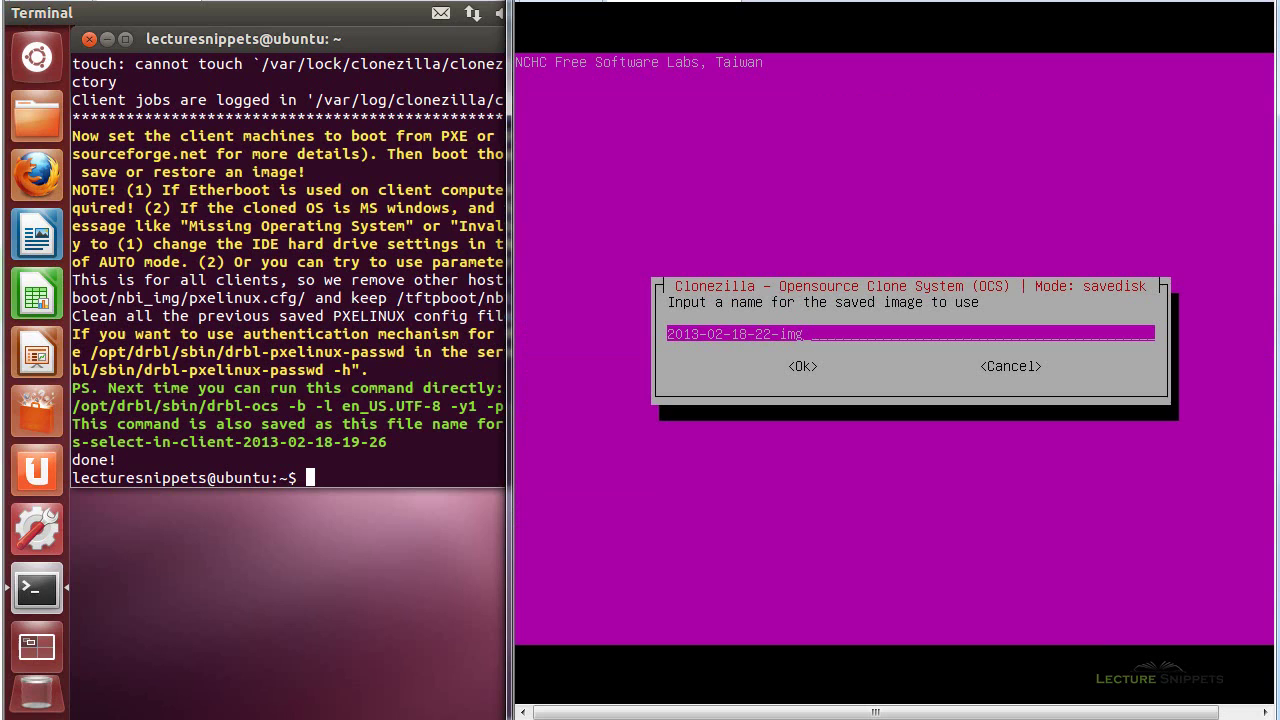
key(Return)
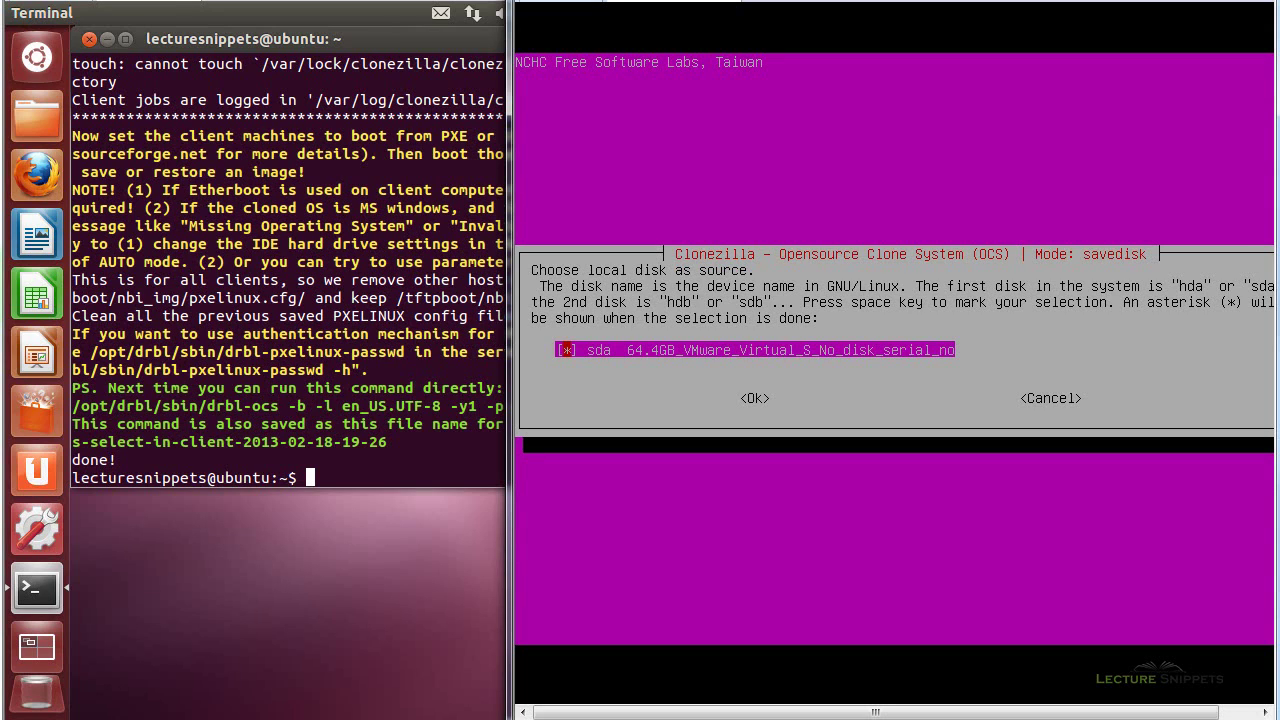
key(Return)
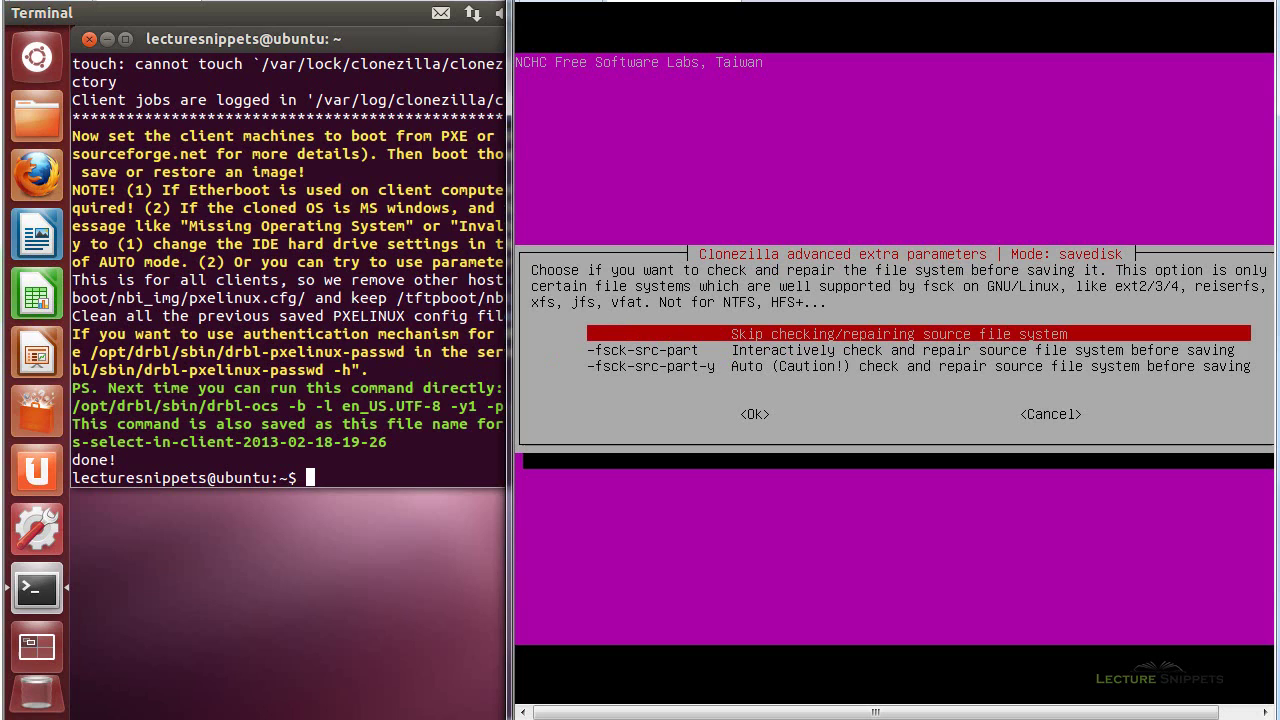
key(Return)
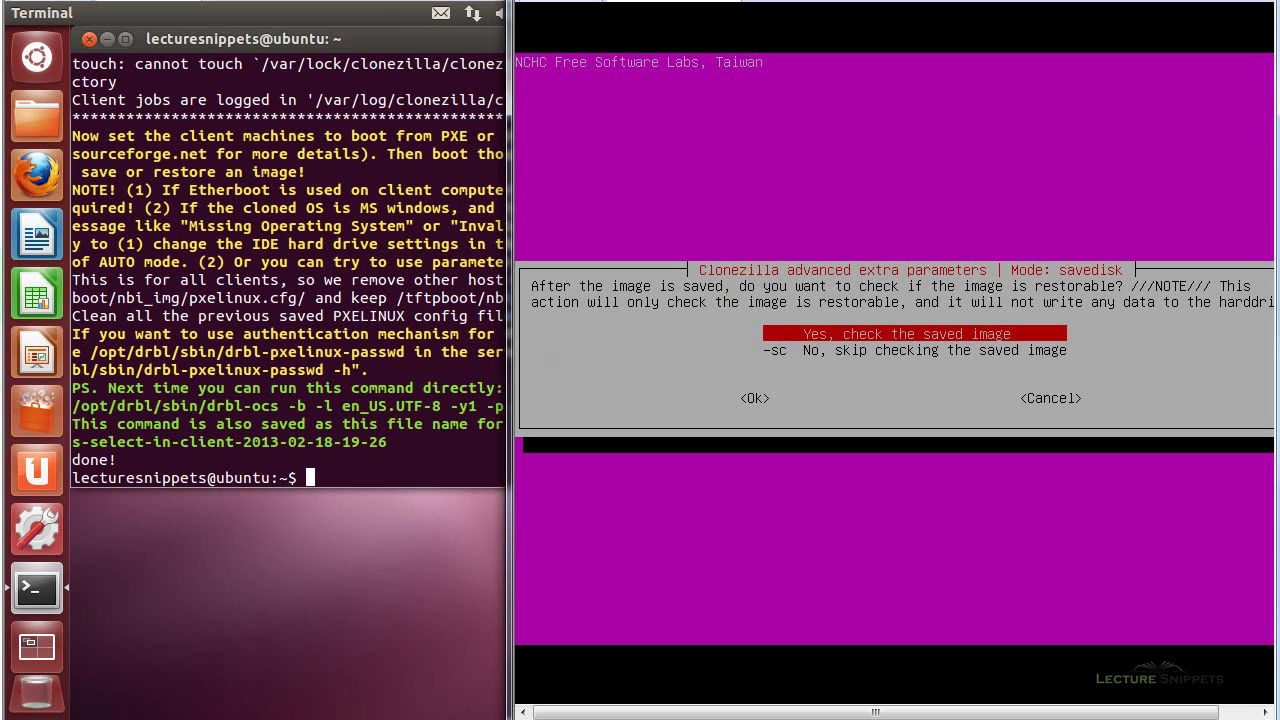
key(Return)
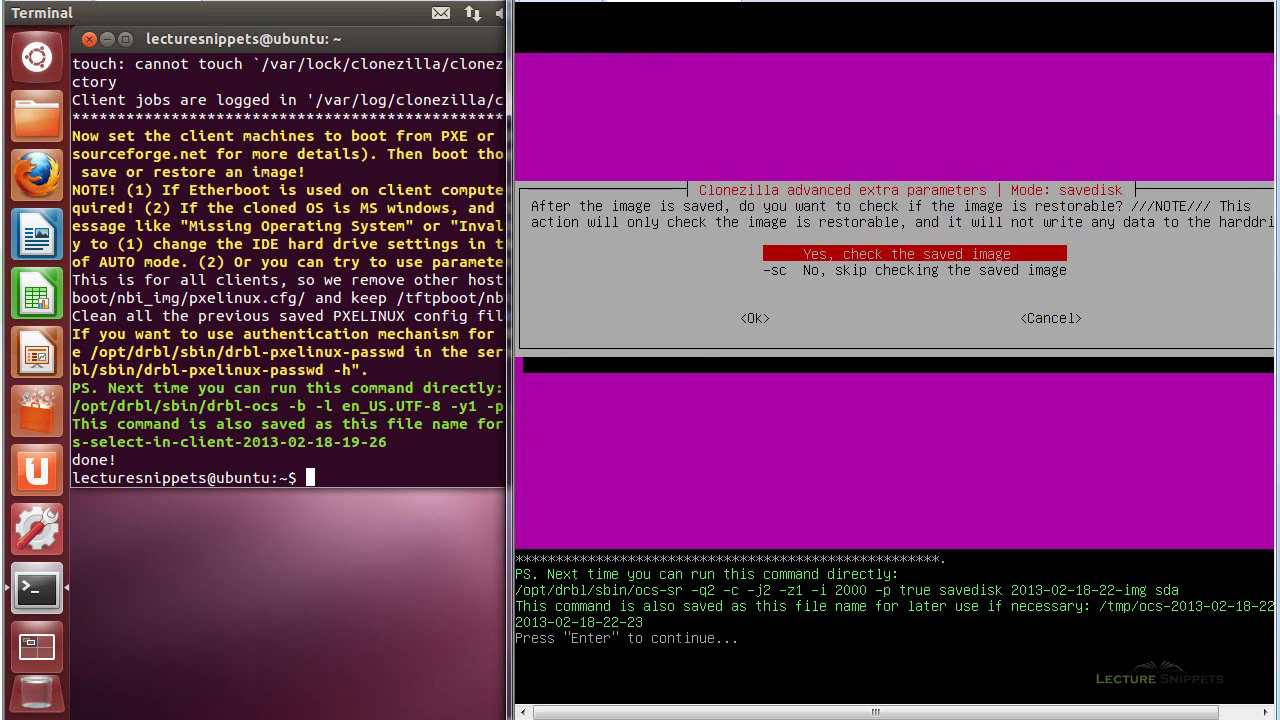
key(Return)
key(Return)
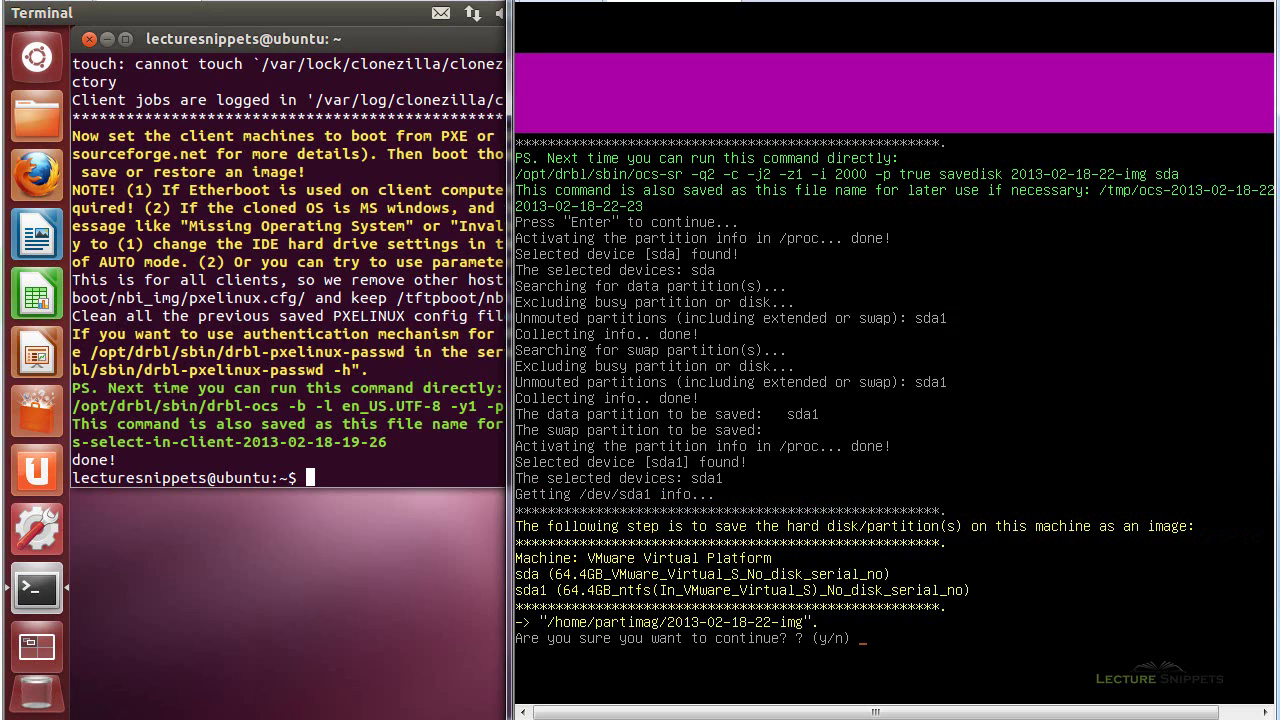
text(y)
key(Return)
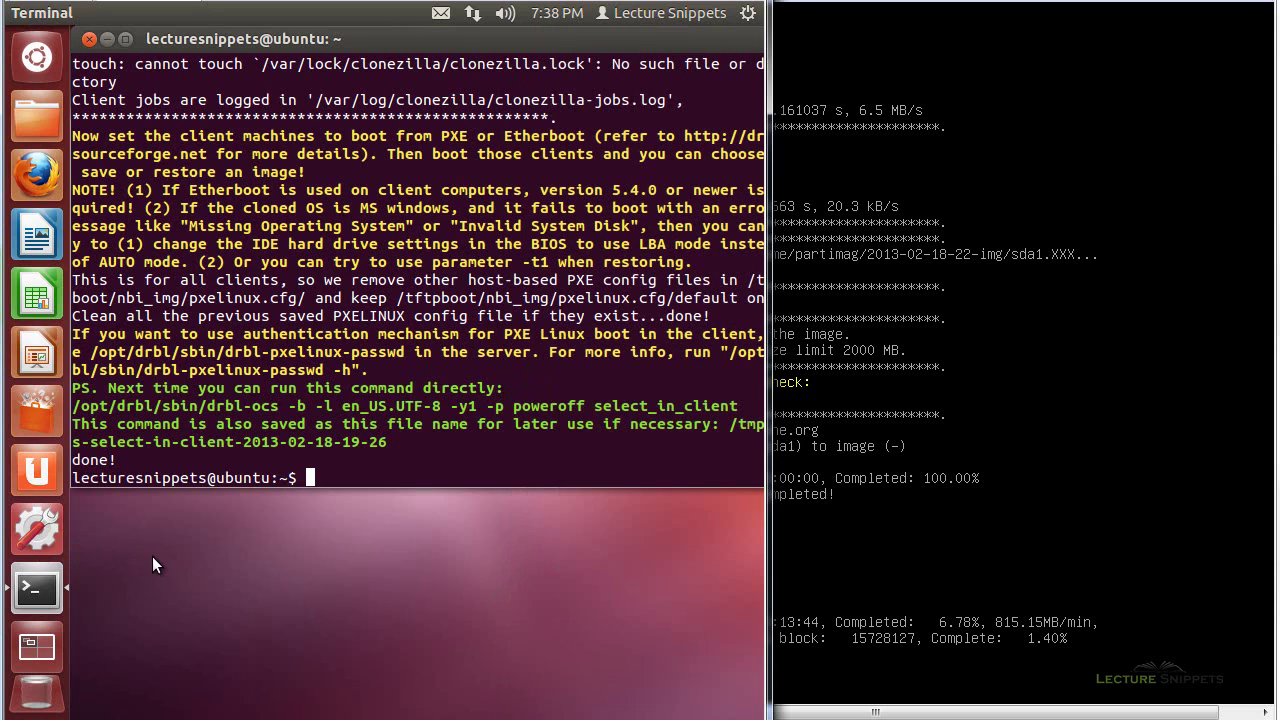
Browse to /home/partimag on the Ubuntu server to look for the image folder, then return to the client machine
click(46, 128)
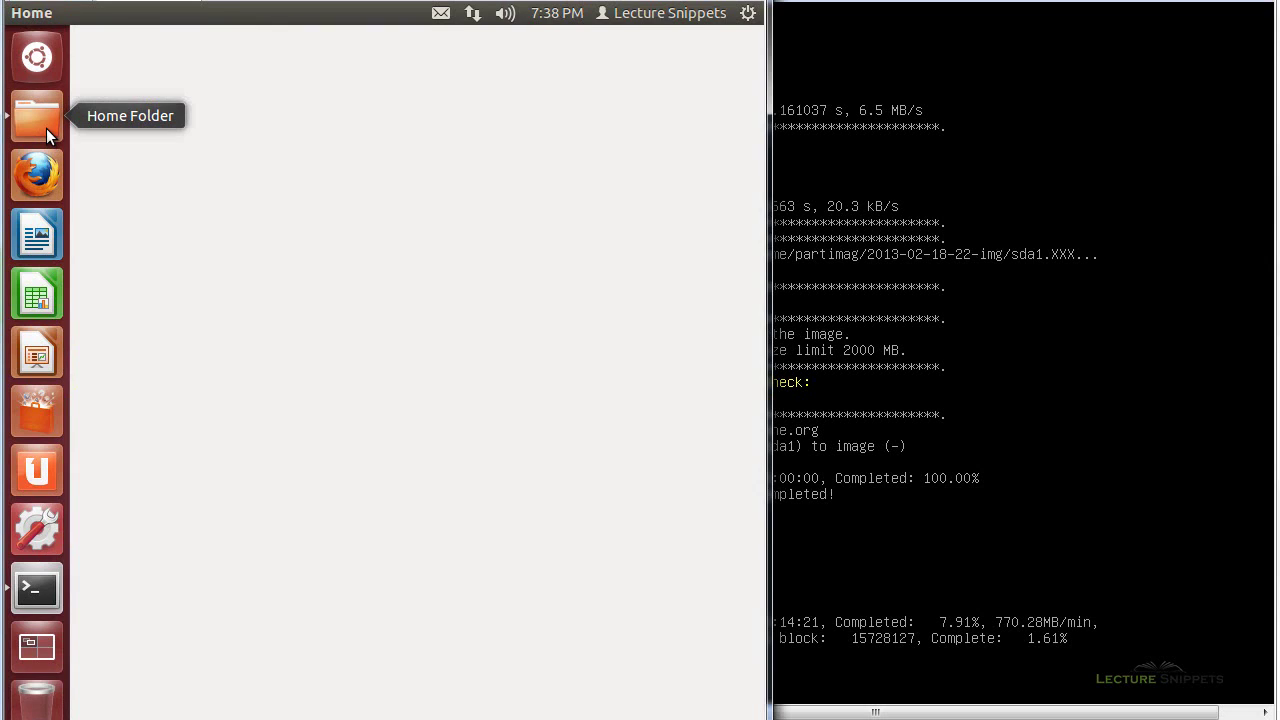
click(145, 301)
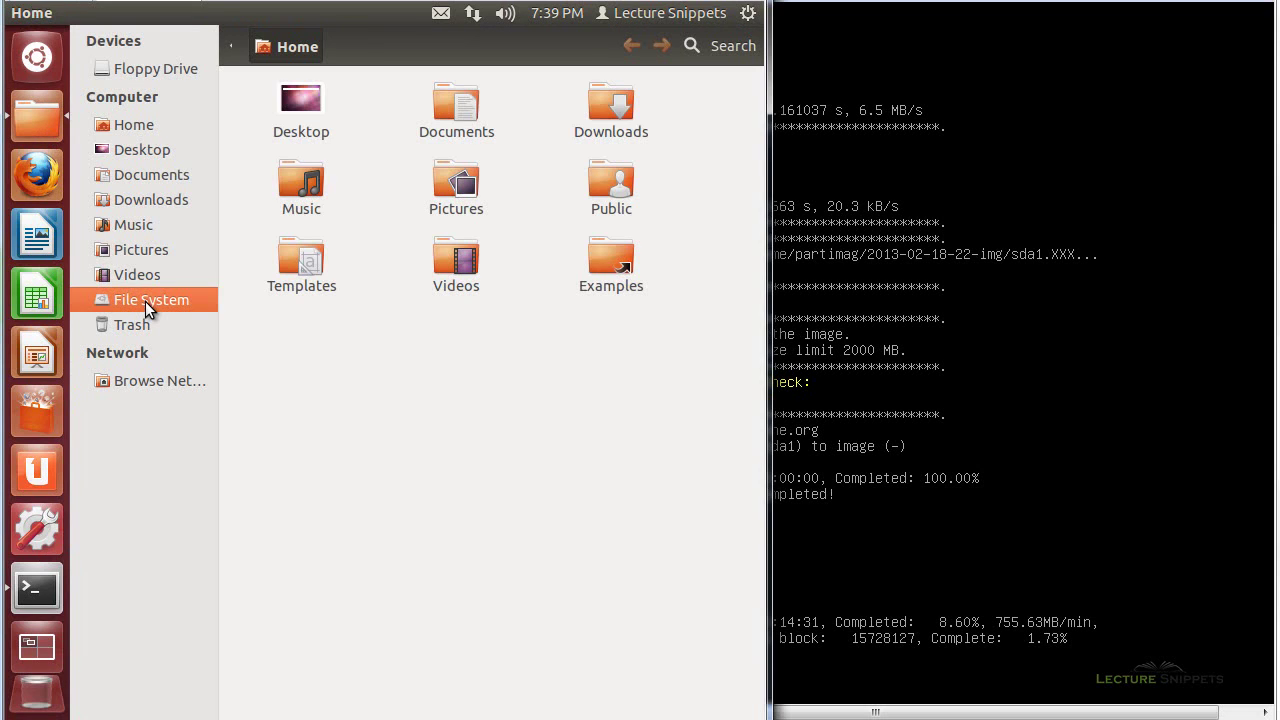
key(Return)
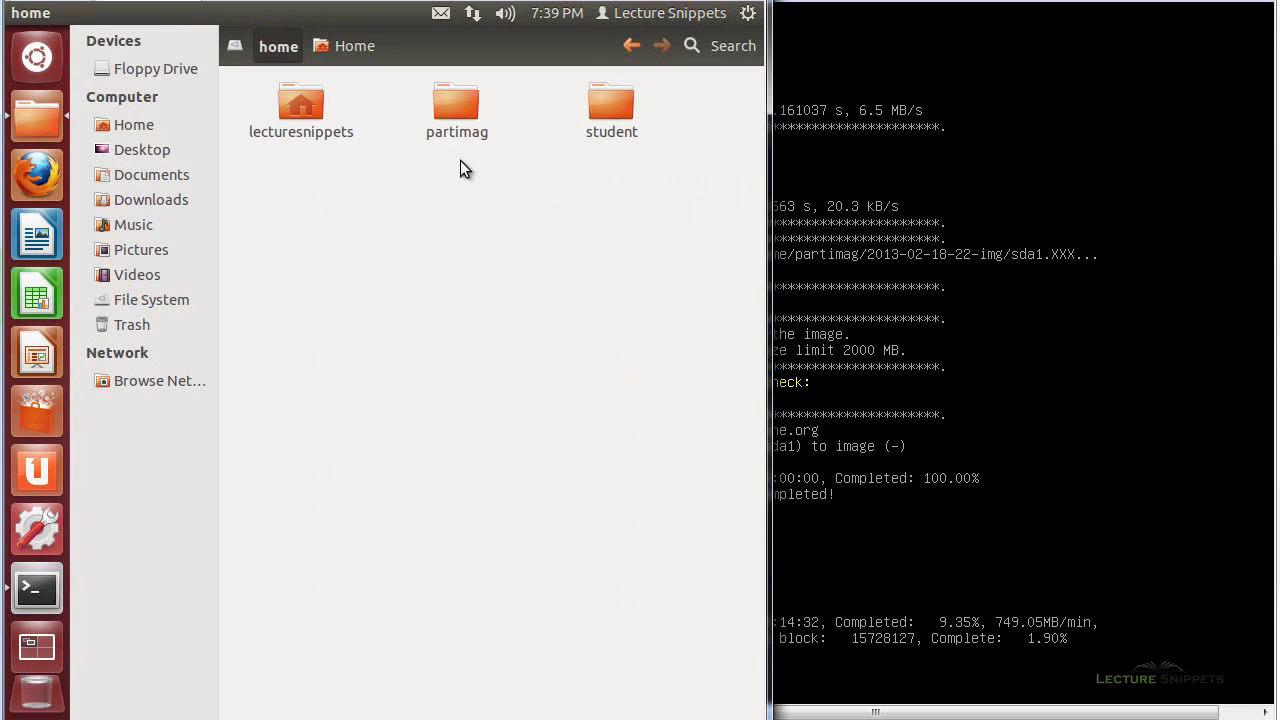
double_click(454, 107)
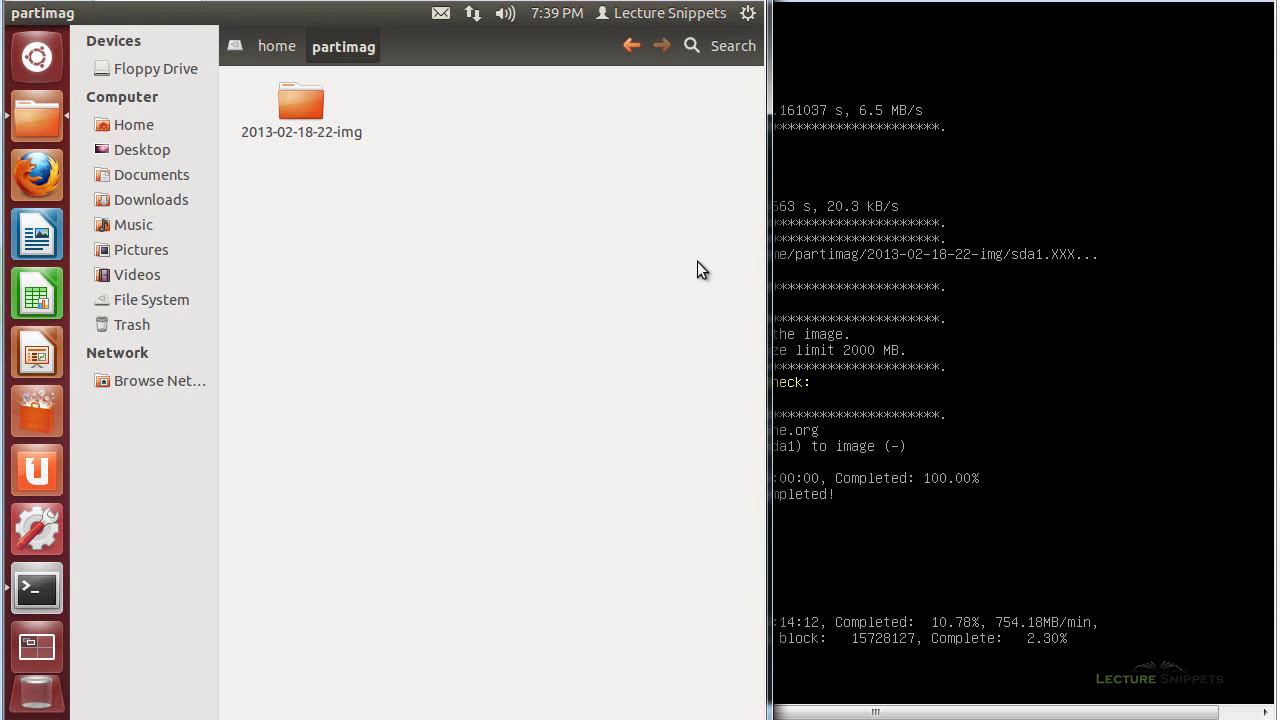
click(940, 325)
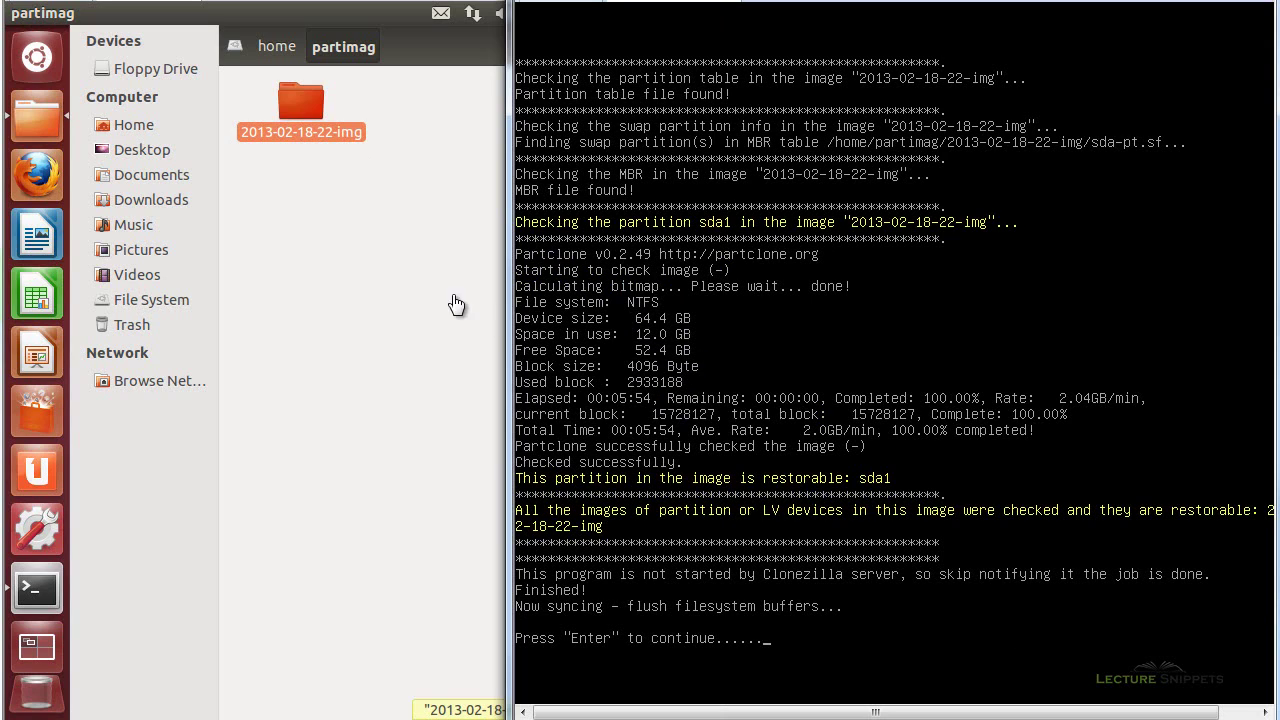
click(334, 278)
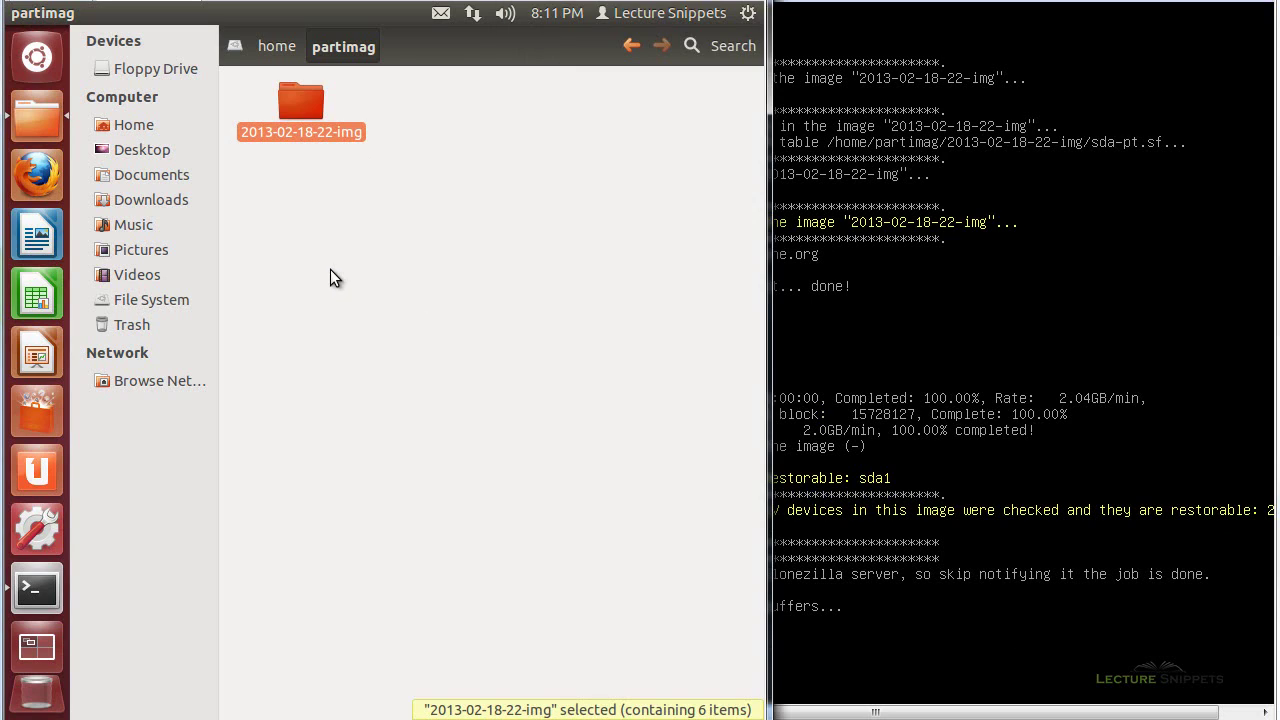
right_click(295, 109)
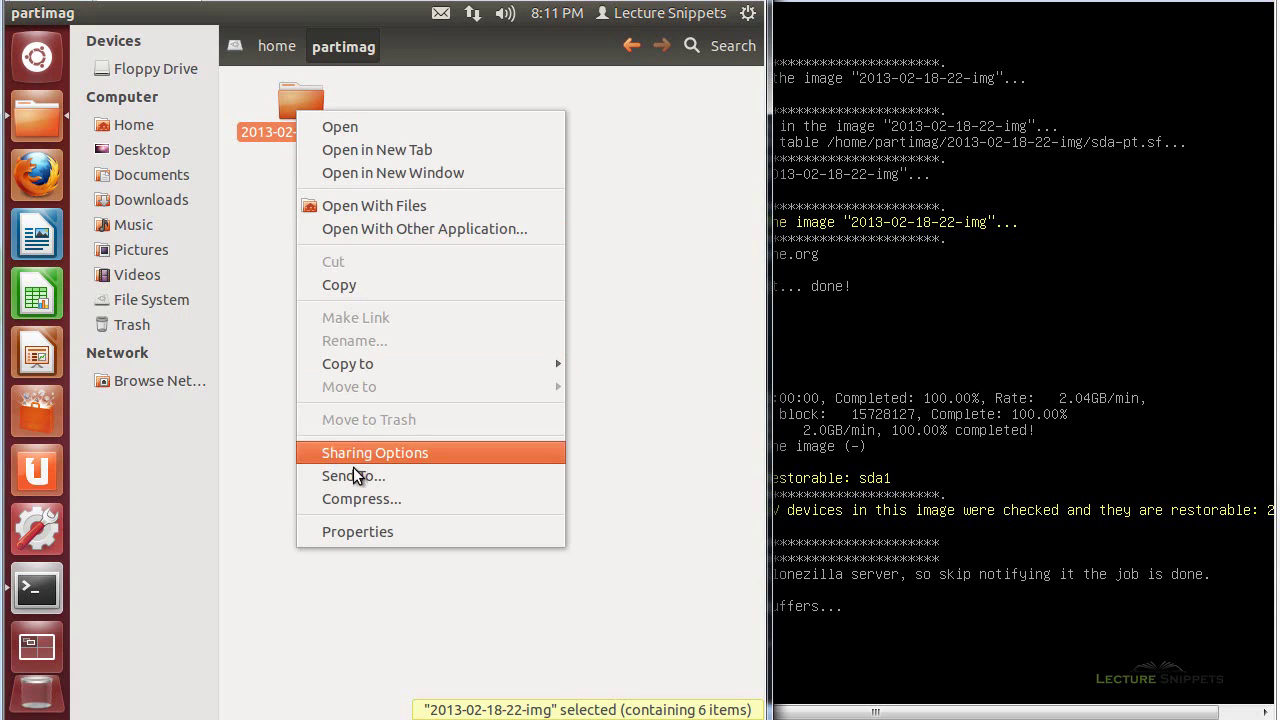
click(349, 528)
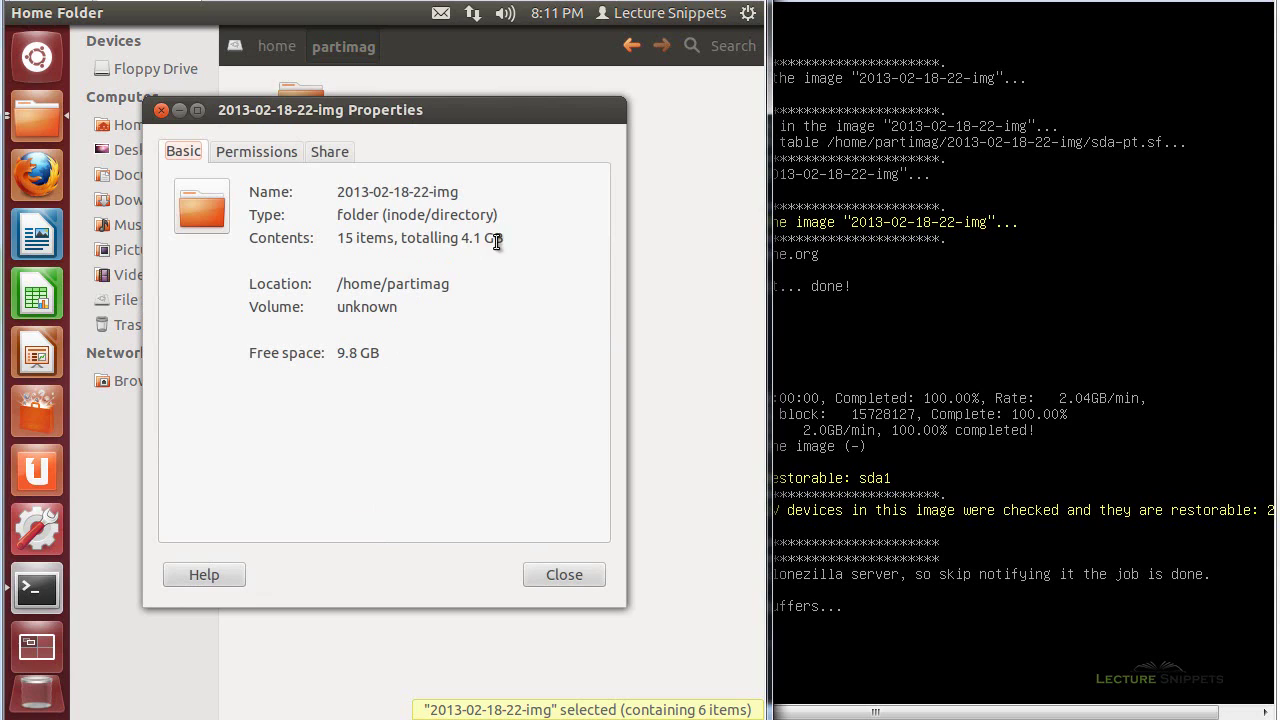
drag(505, 238, 345, 237)
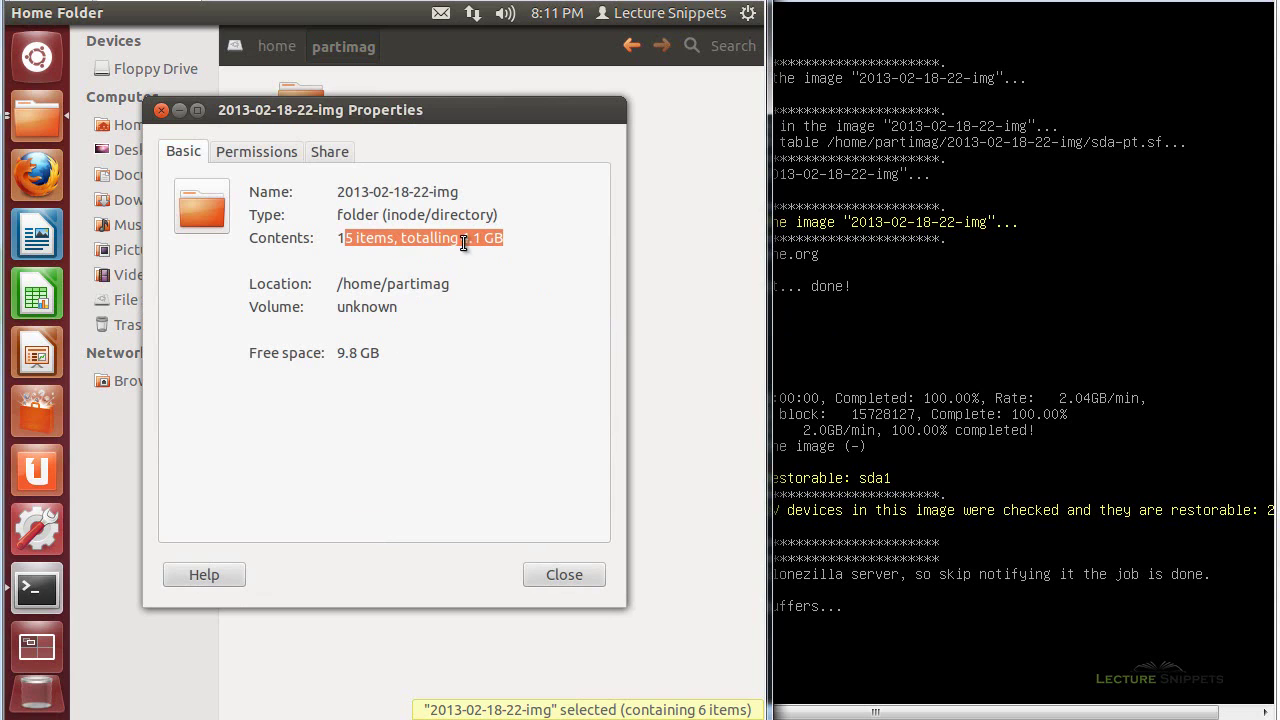
click(545, 571)
click(857, 387)
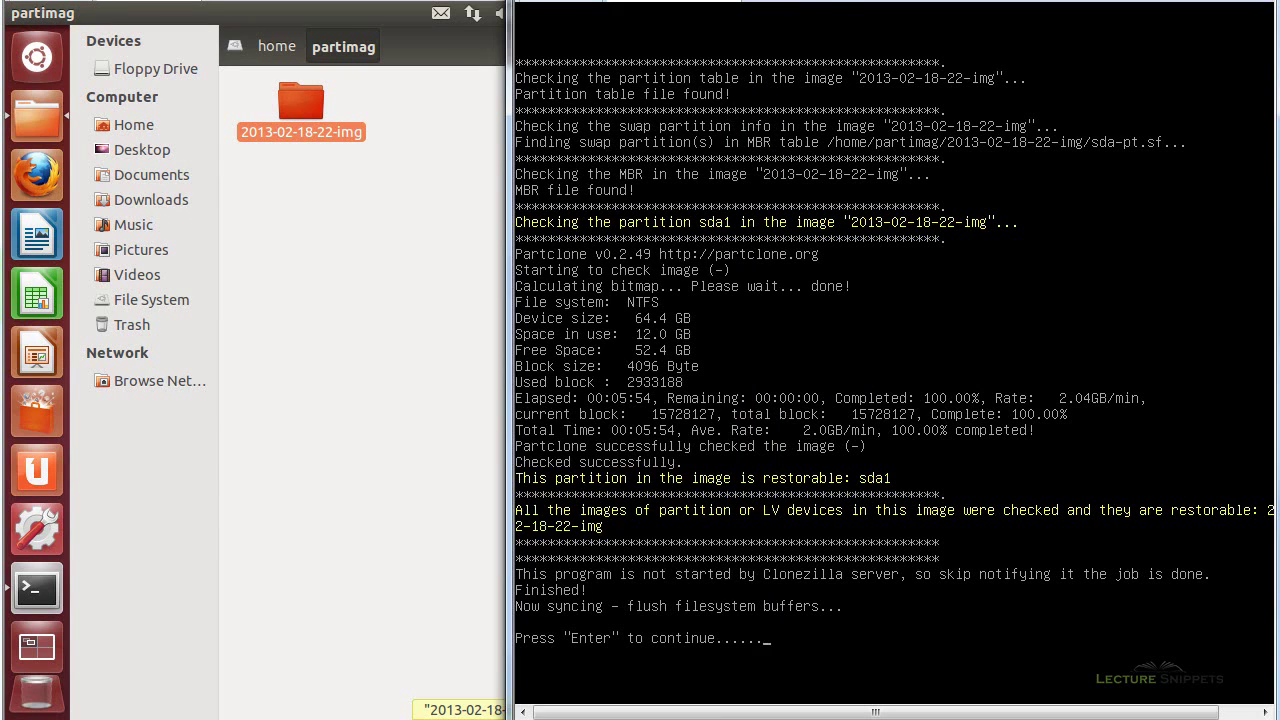
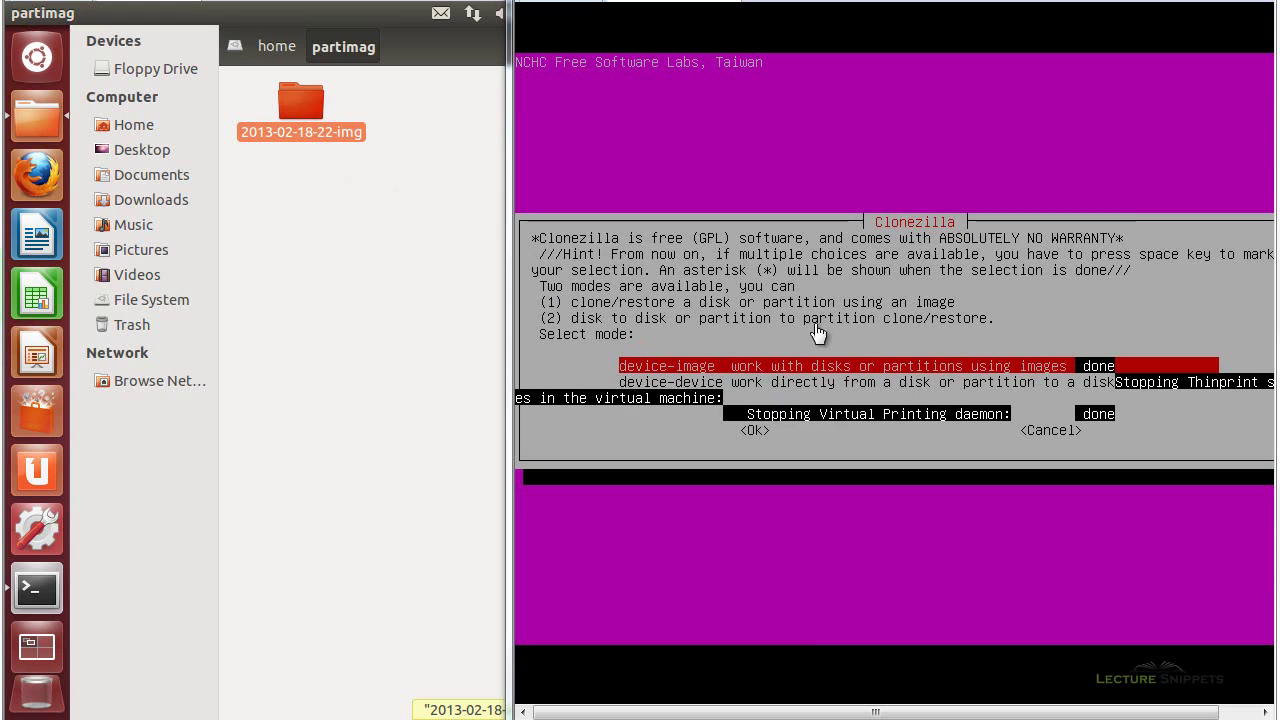
click(818, 332)
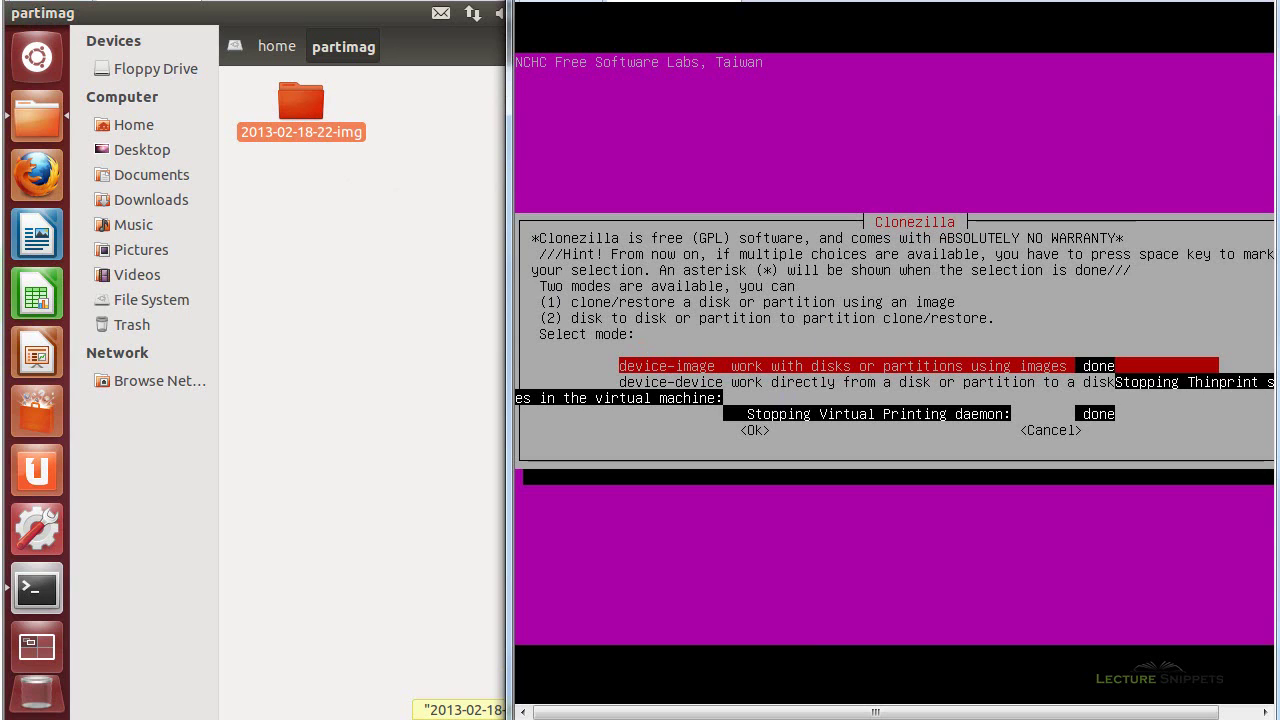
key(Return)
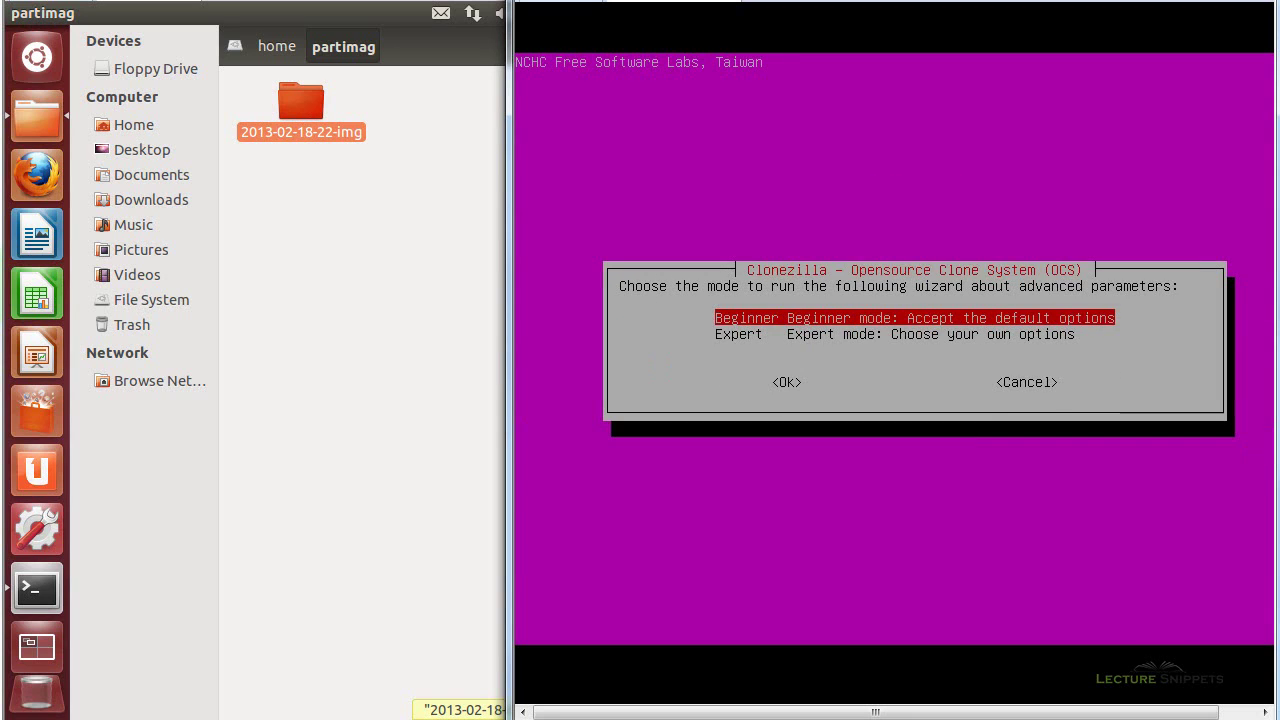
key(Return)
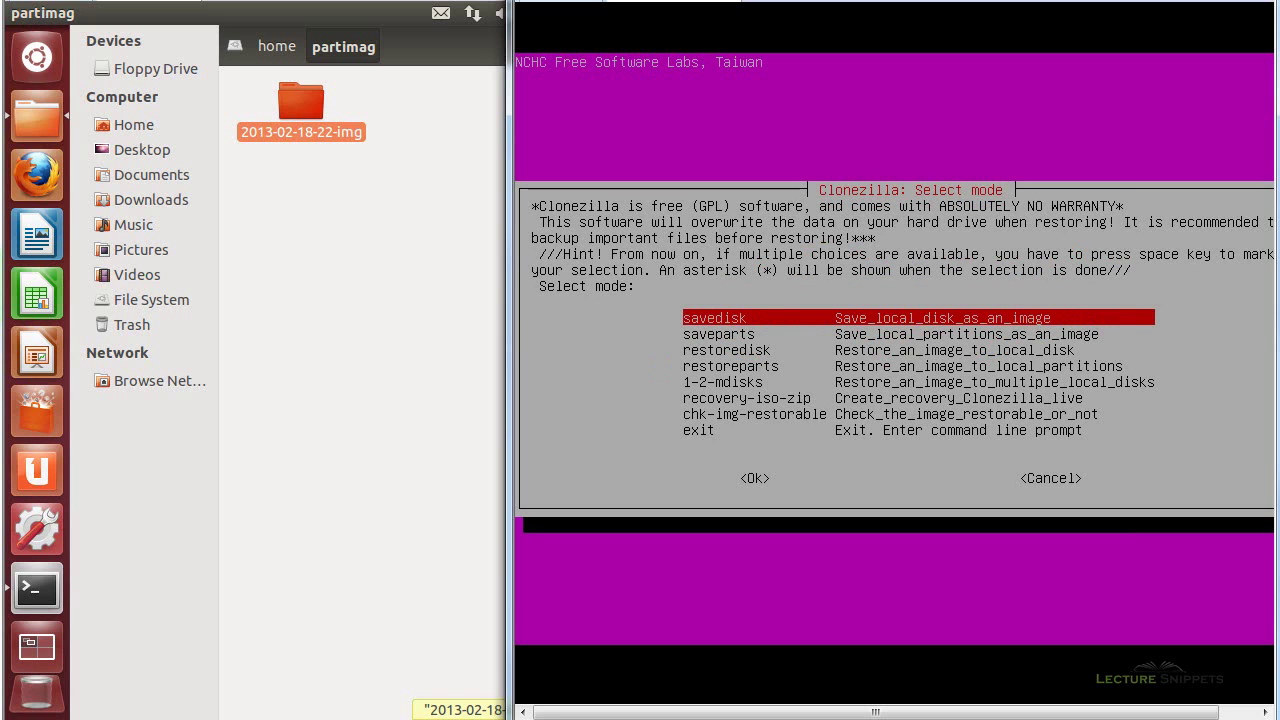
key(Down)
key(Down)
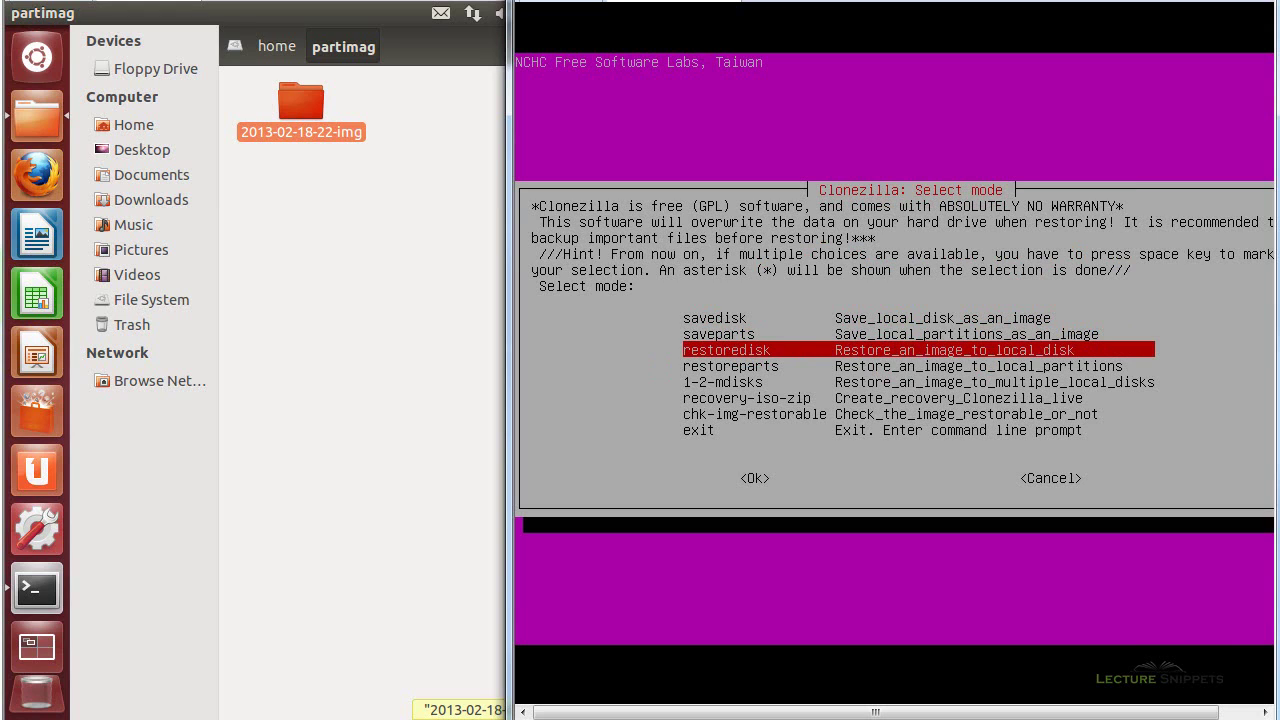
key(Return)
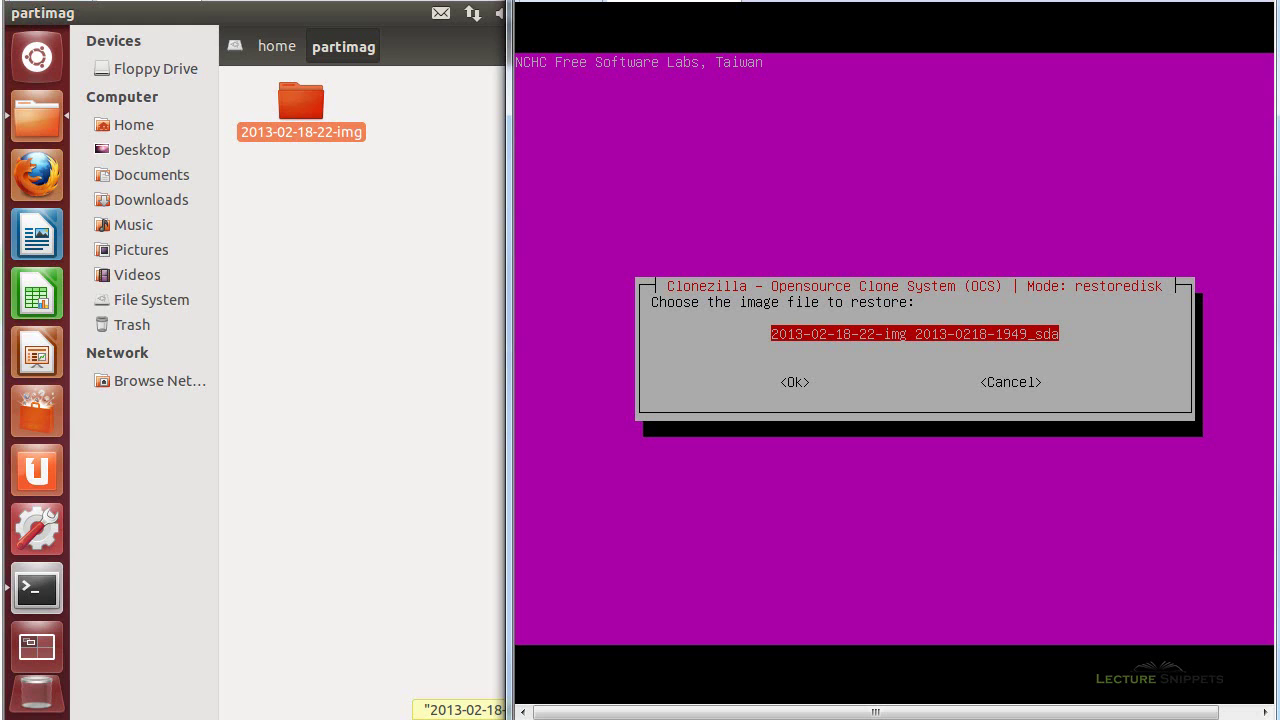
key(Return)
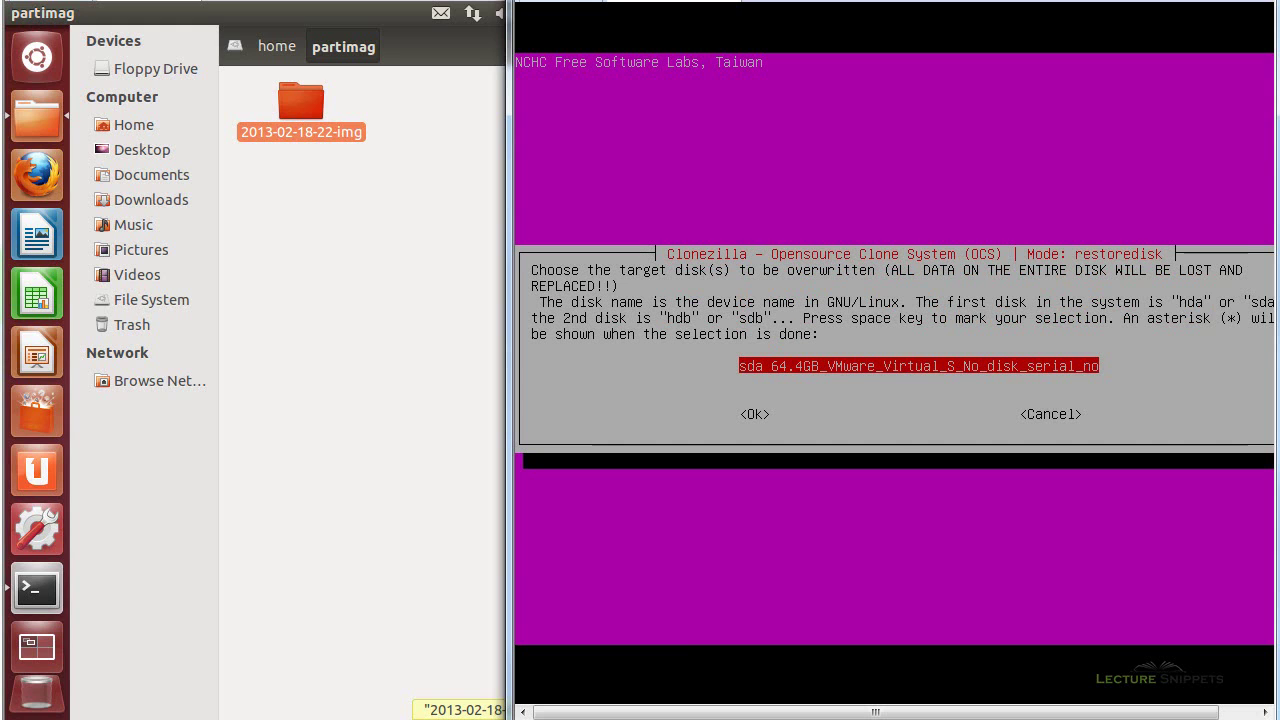
key(Return)
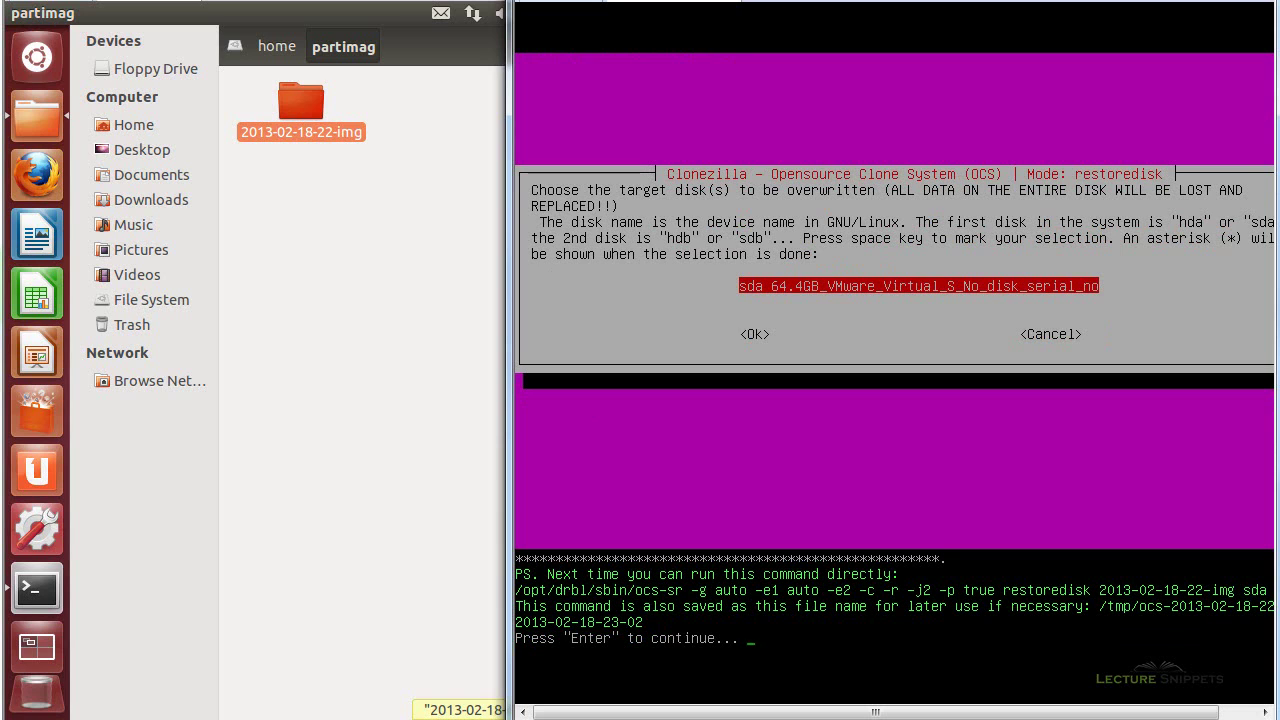
Start the restore and answer y to both confirmations to overwrite disk sda with the image
key(Return)
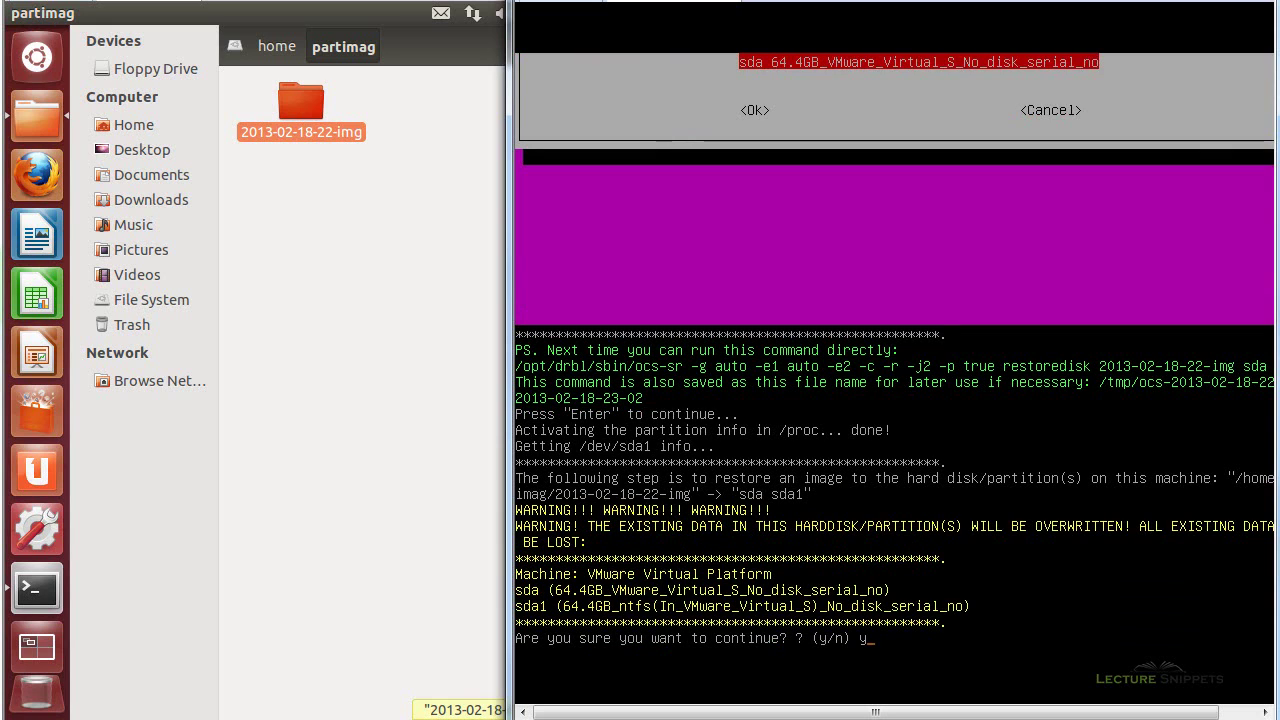
text(y)
key(Return)
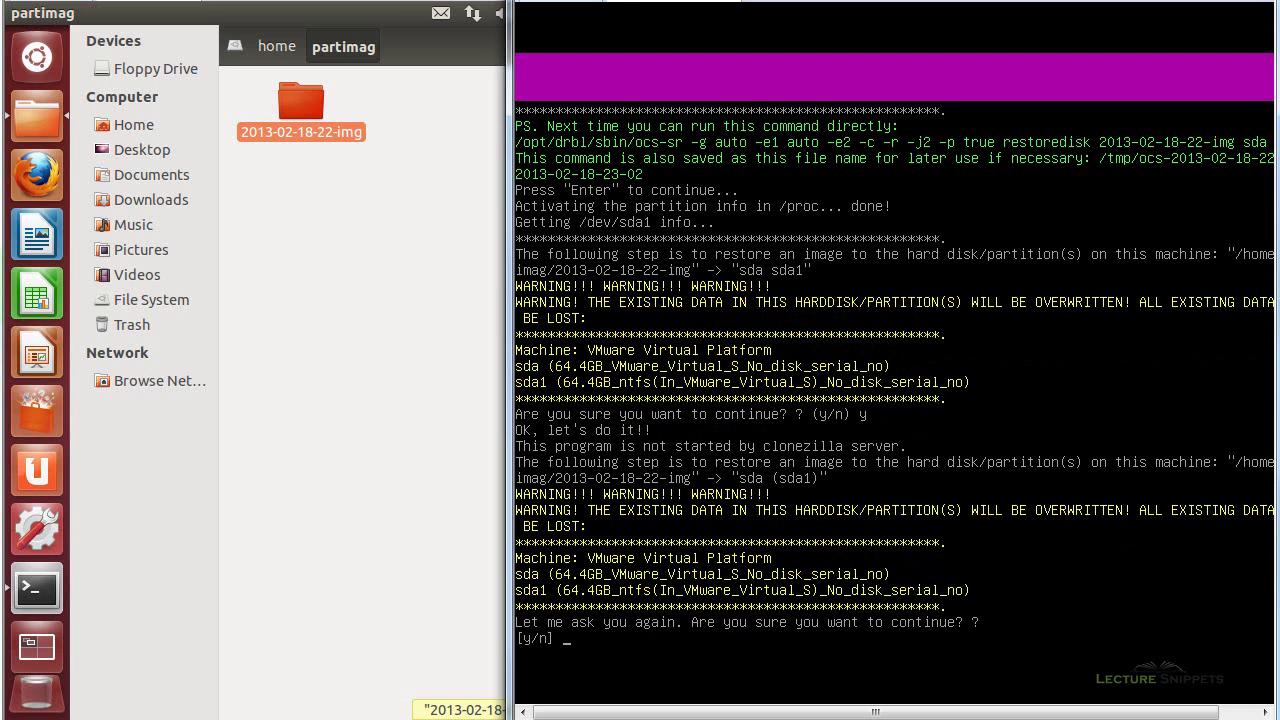
text(y)
key(Return)
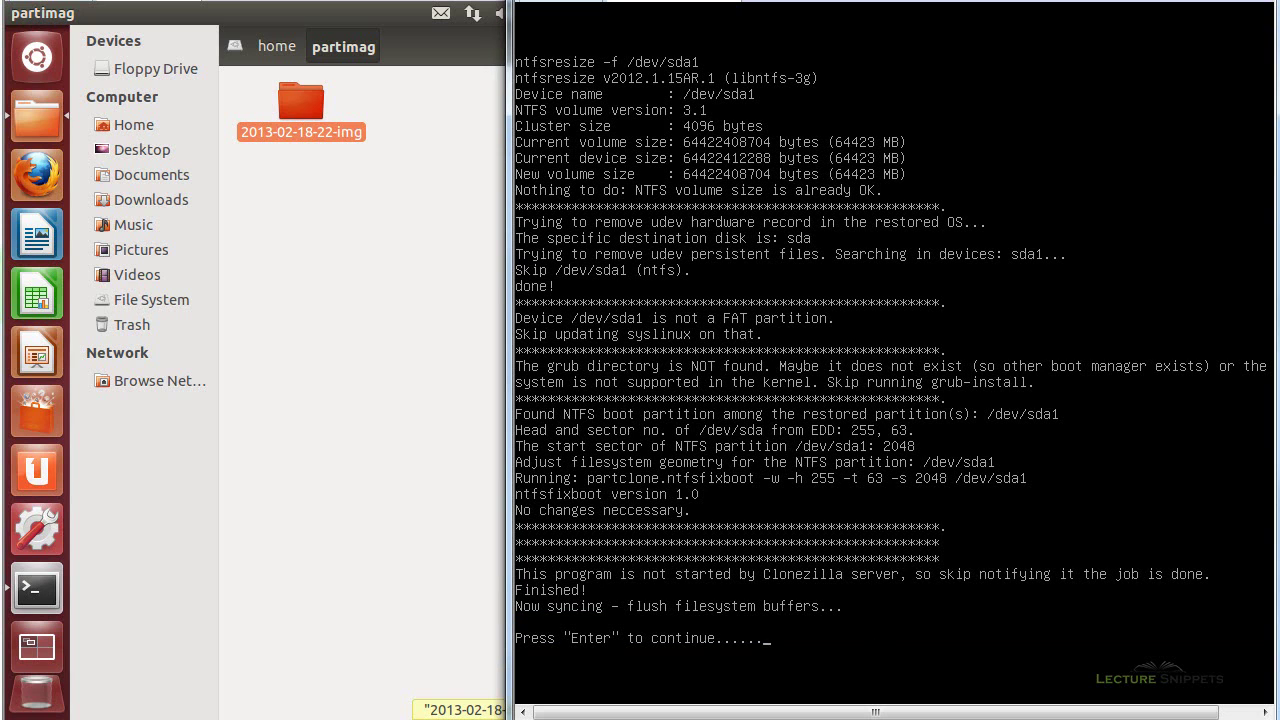
Leave the finished Clonezilla job and restart the client with the reboot command
key(Return)
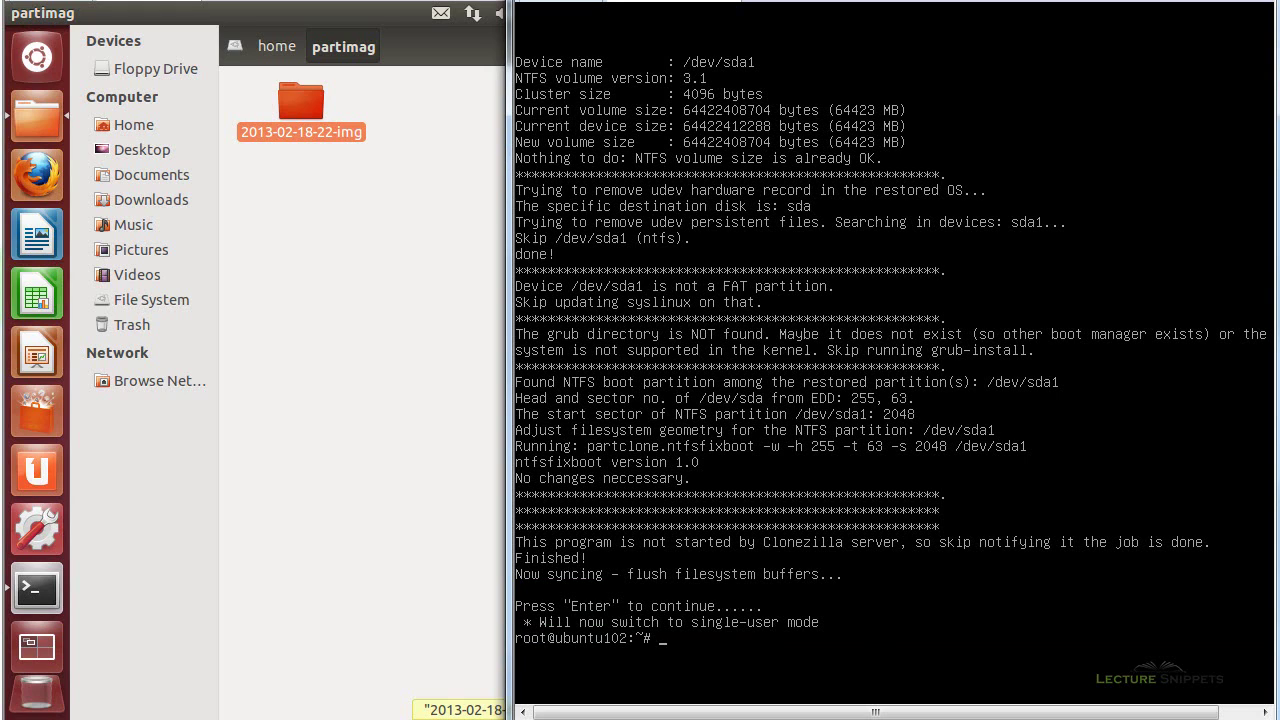
text(reboot)
key(Return)
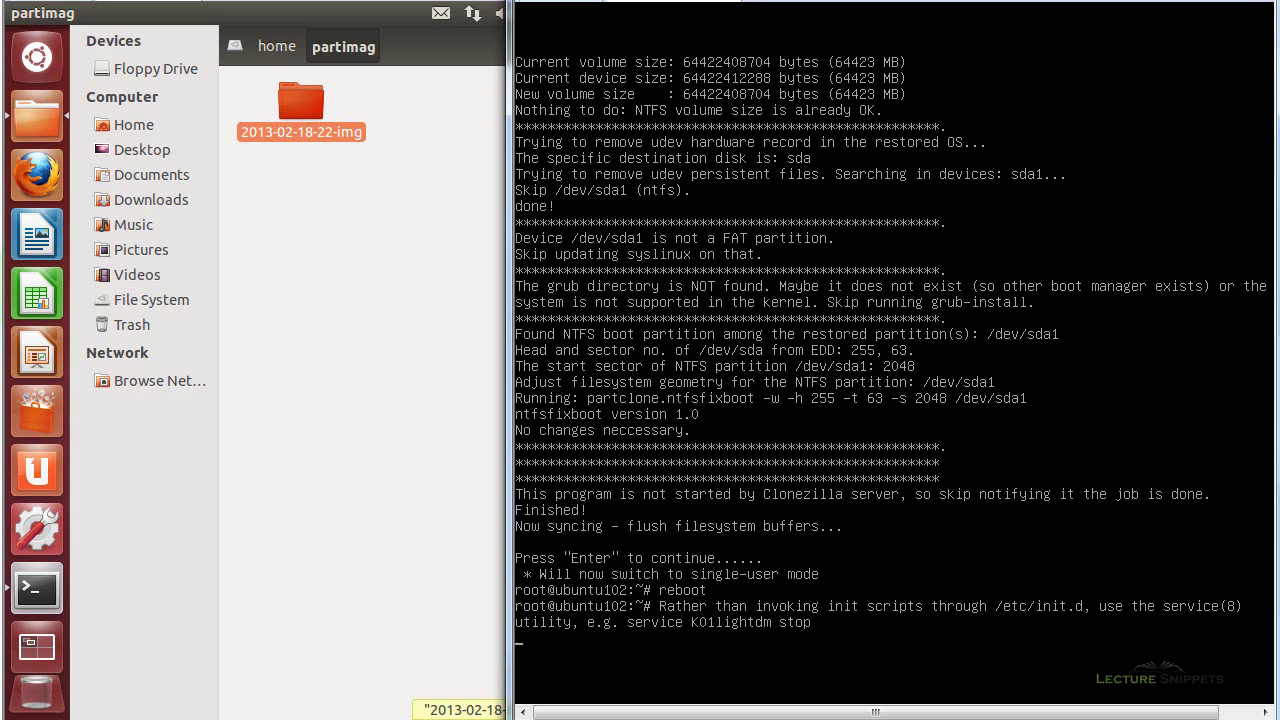